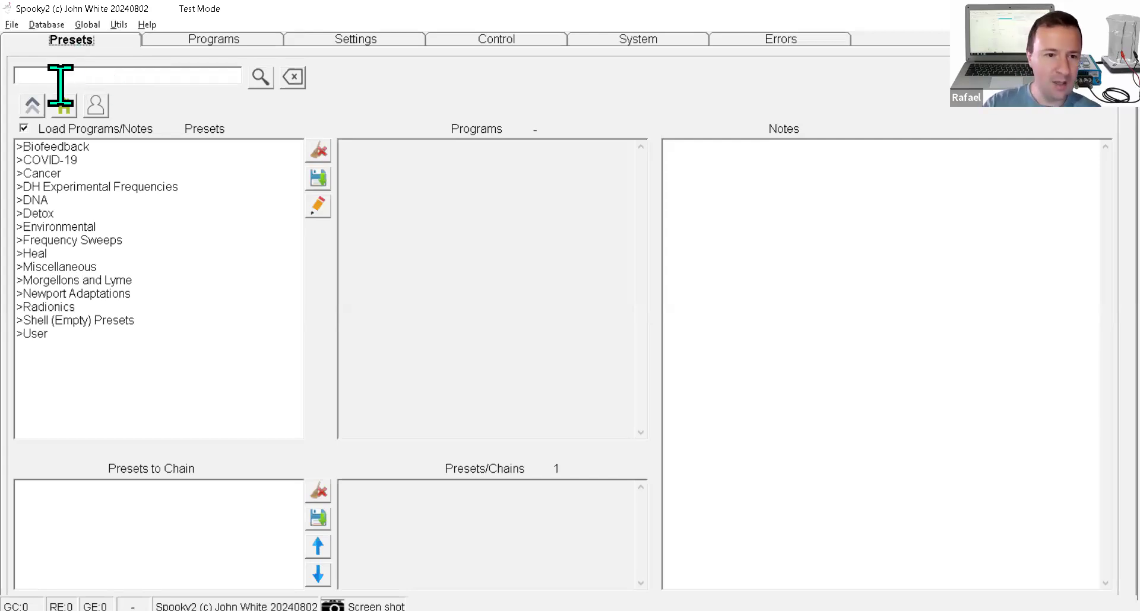
Load the Aubrey Scoon 1Hz Offset (R) - JW preset from the Remote shell presets and highlight its notes.
double_click(52, 319)
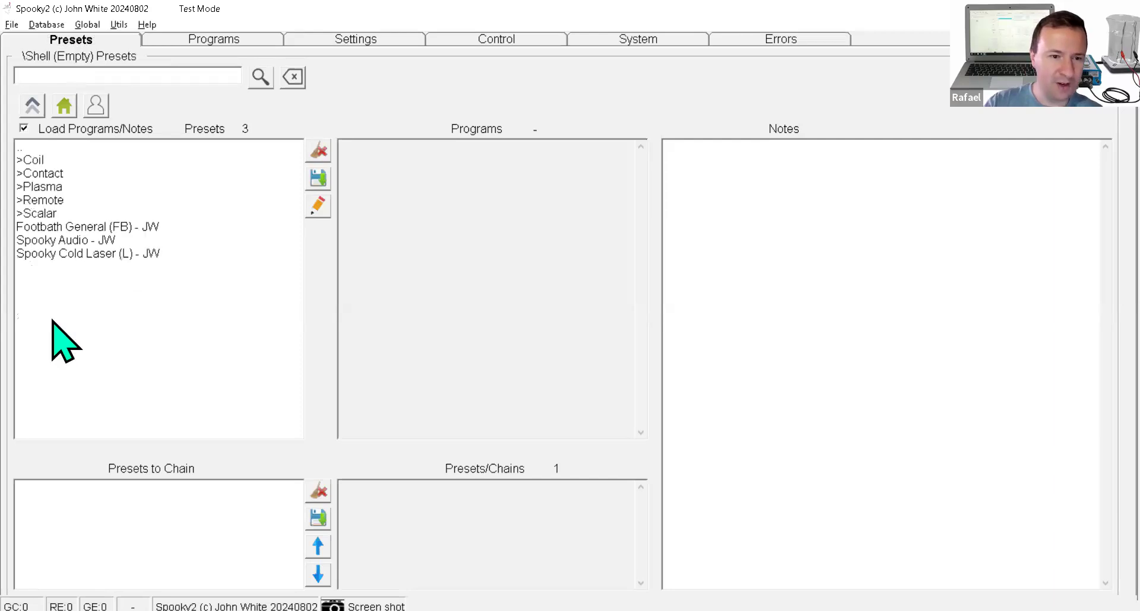
left_click(64, 109)
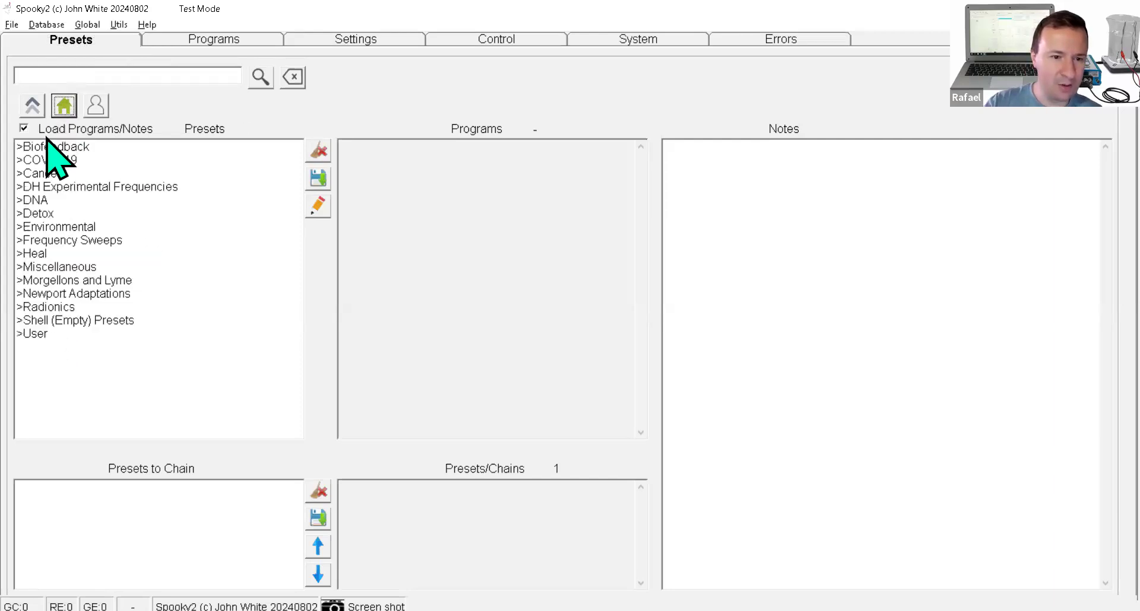
double_click(50, 320)
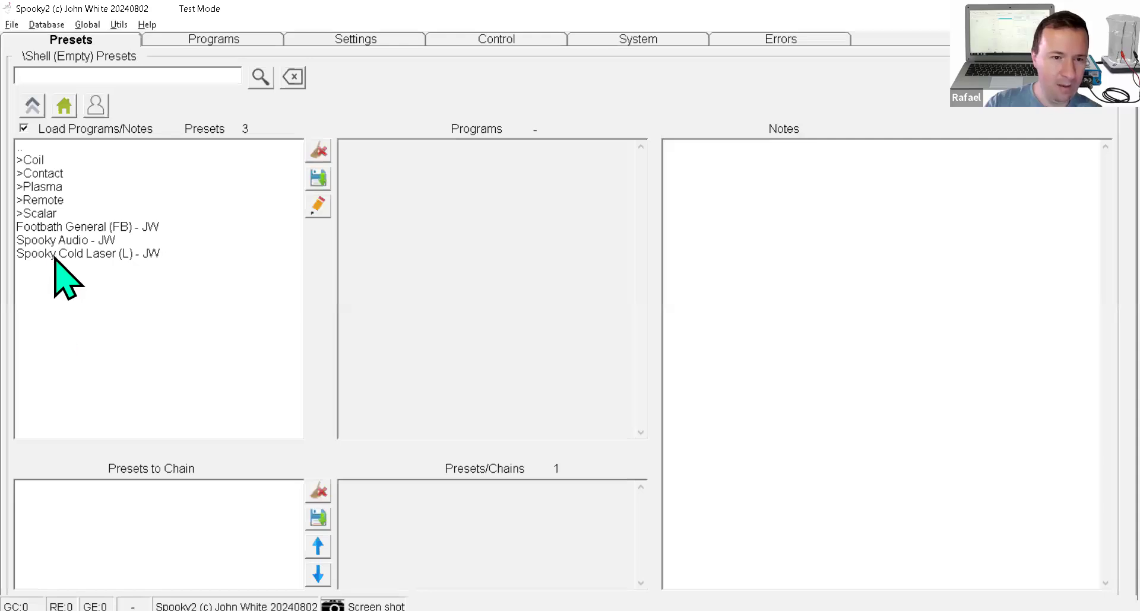
double_click(44, 202)
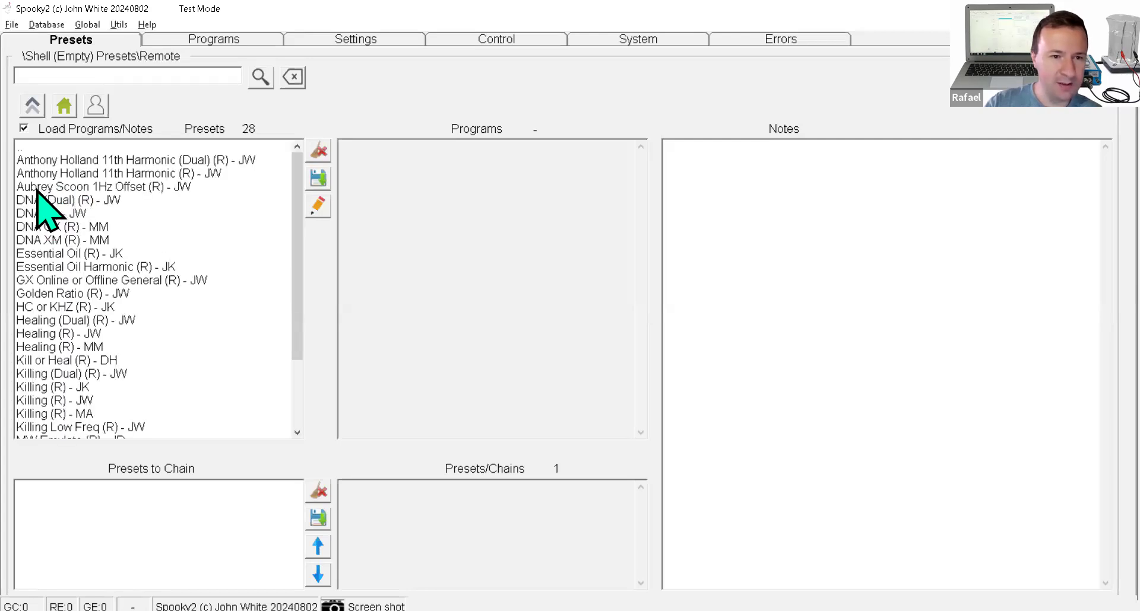
left_click(37, 190)
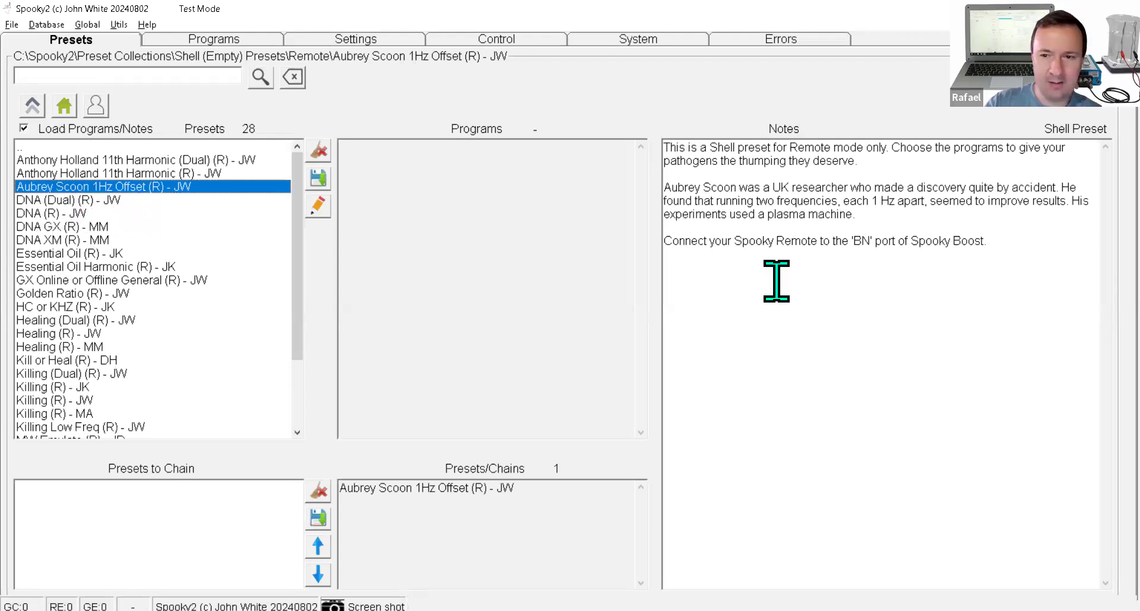
left_click_drag(994, 254, 636, 146)
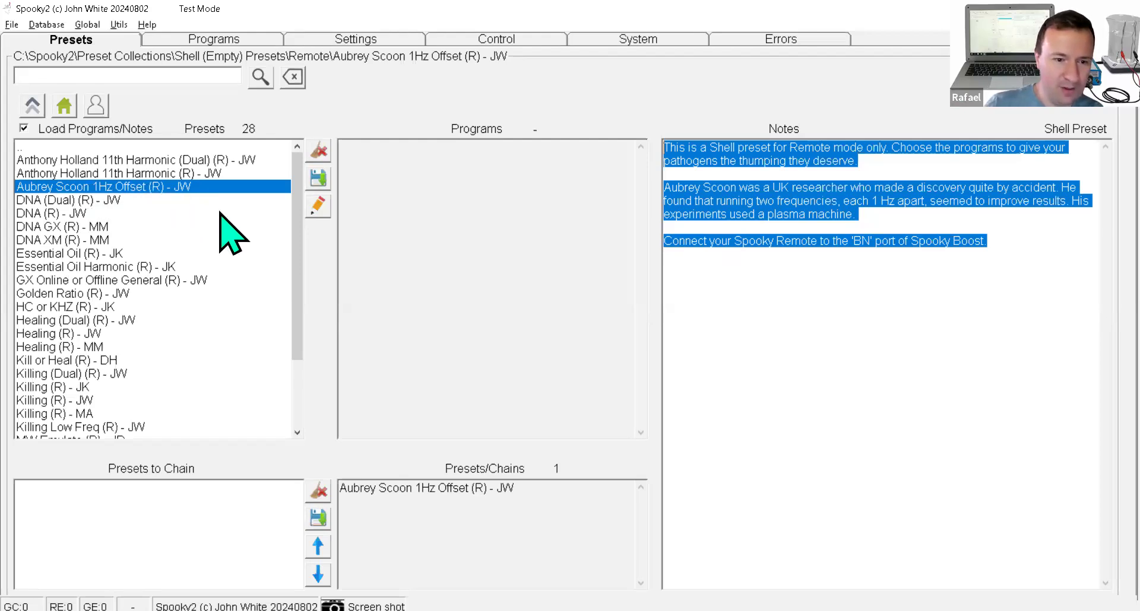
Load the Healing (R) - JW preset from the Remote shell presets.
scroll(220, 223, "down", 2)
left_click(68, 281)
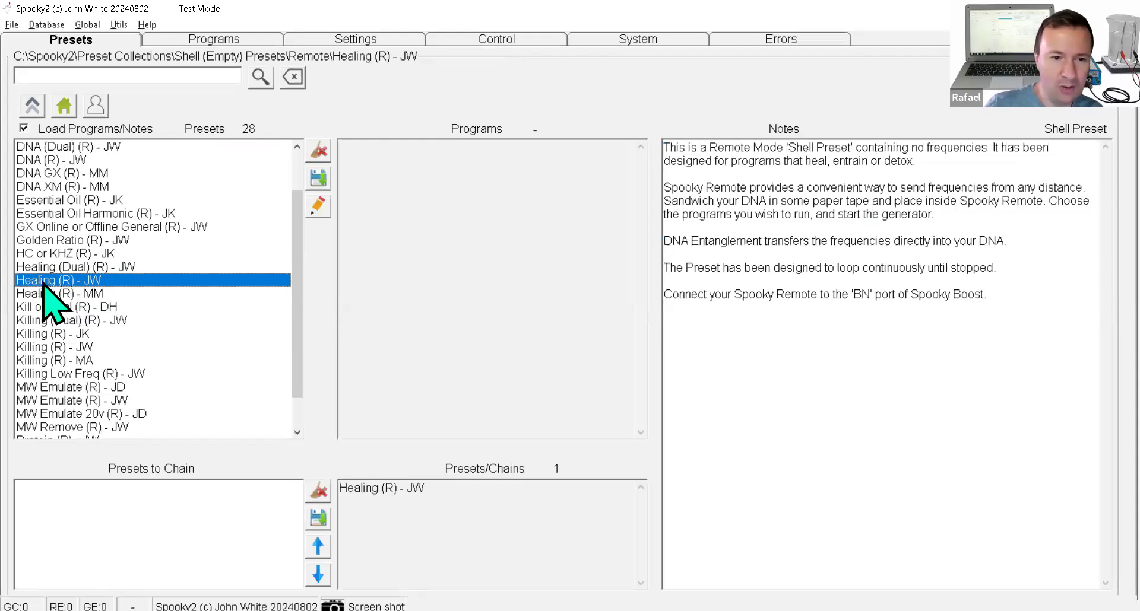
left_click(99, 283)
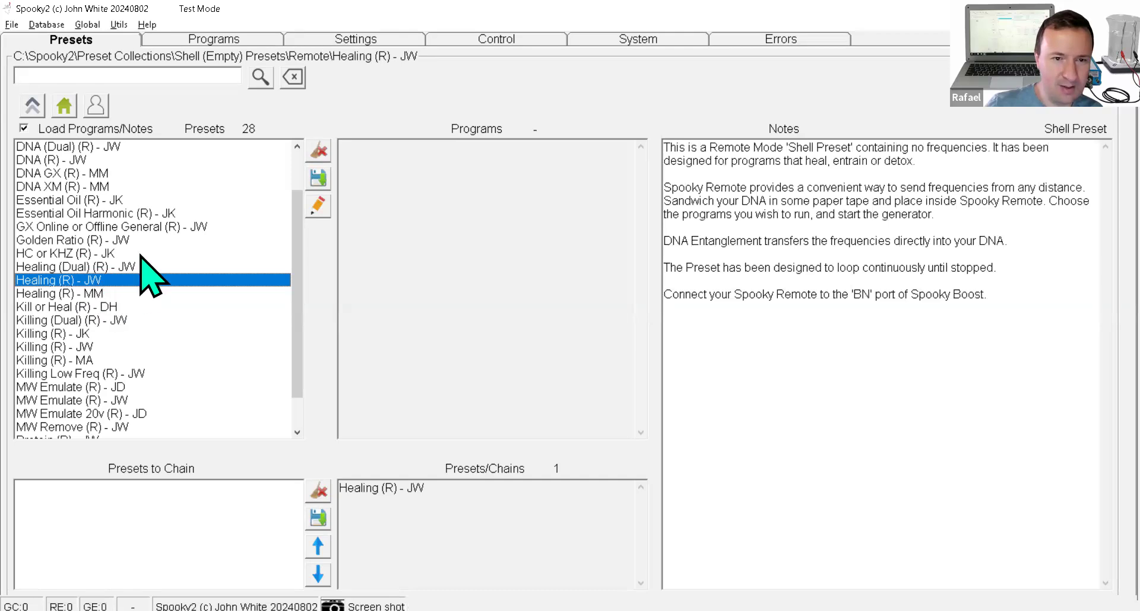
Restrict the frequency program databases to ETDFL only by deselecting all databases and enabling that one.
left_click(170, 42)
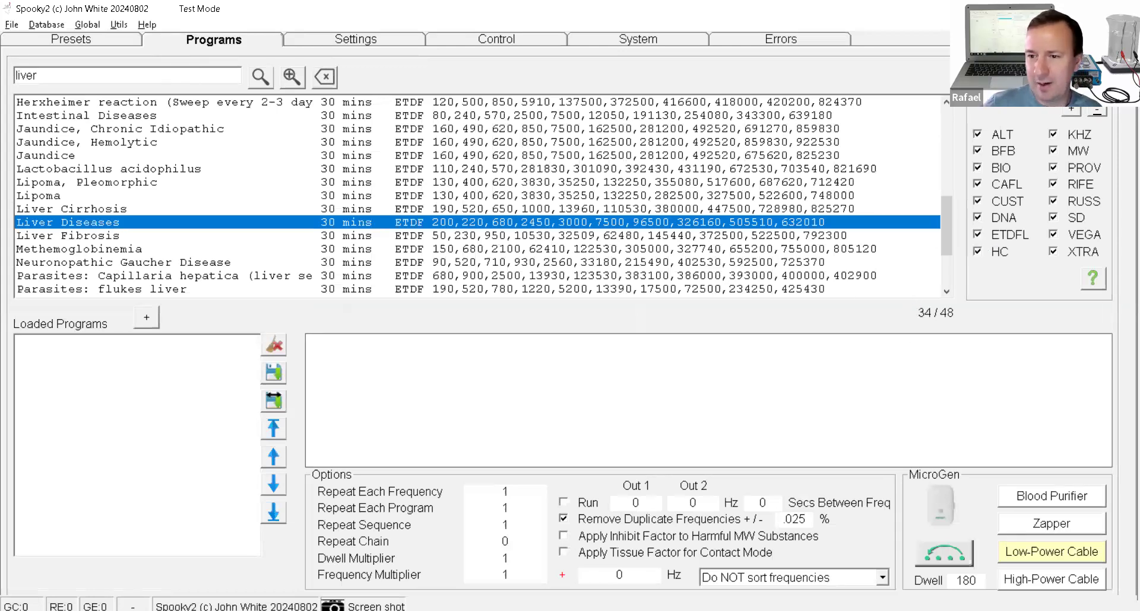
left_click(1069, 112)
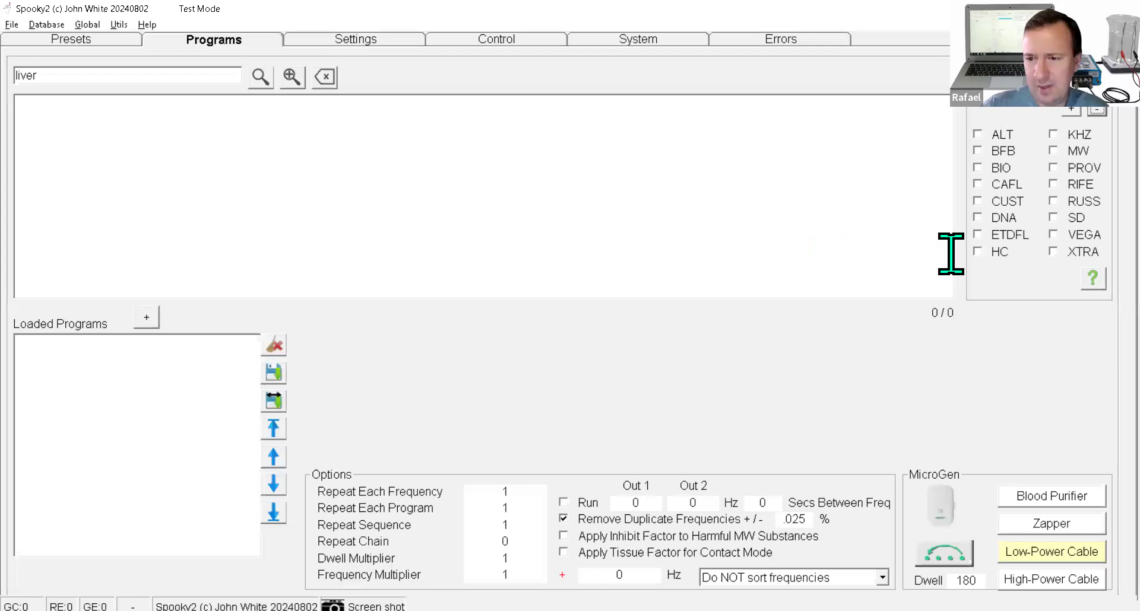
left_click(977, 235)
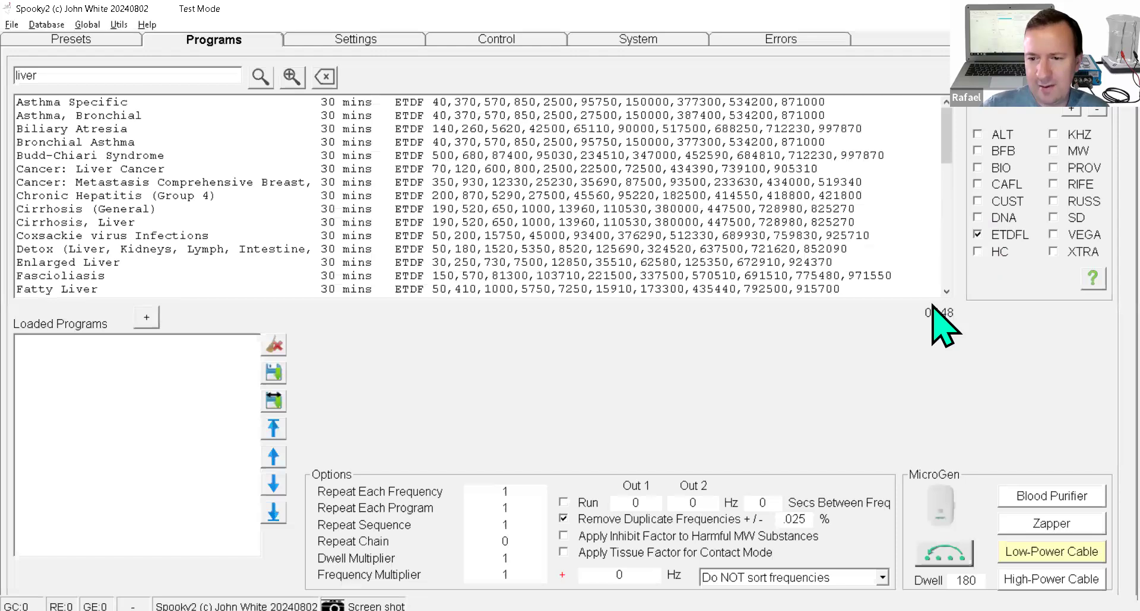
Clear the program search term and list every program in the ETDFL database.
key("ctrl+a")
key("BackSpace")
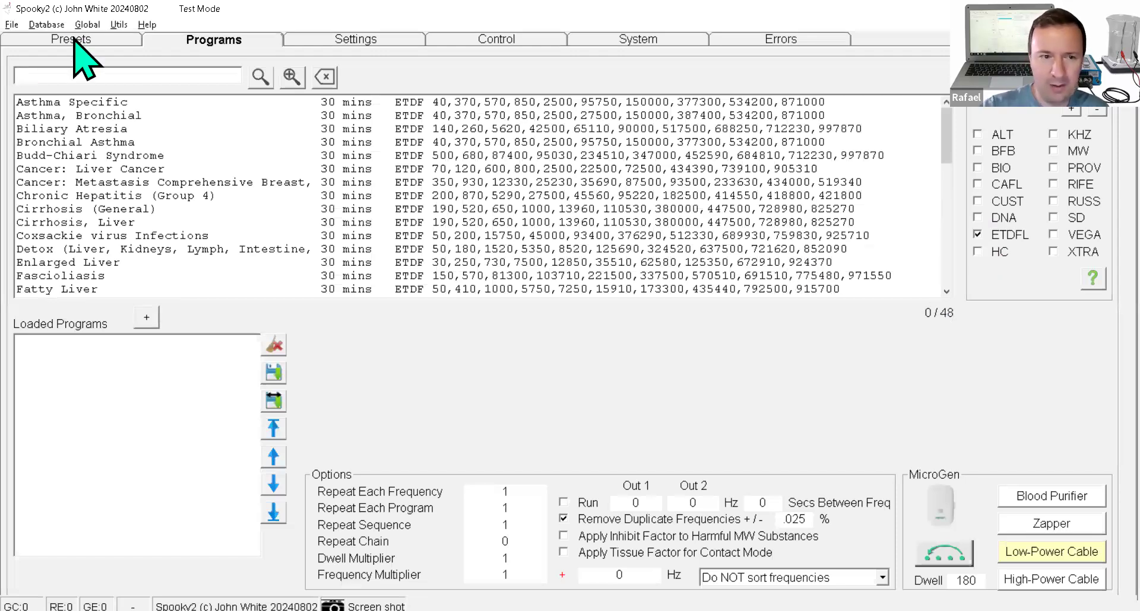
left_click(259, 77)
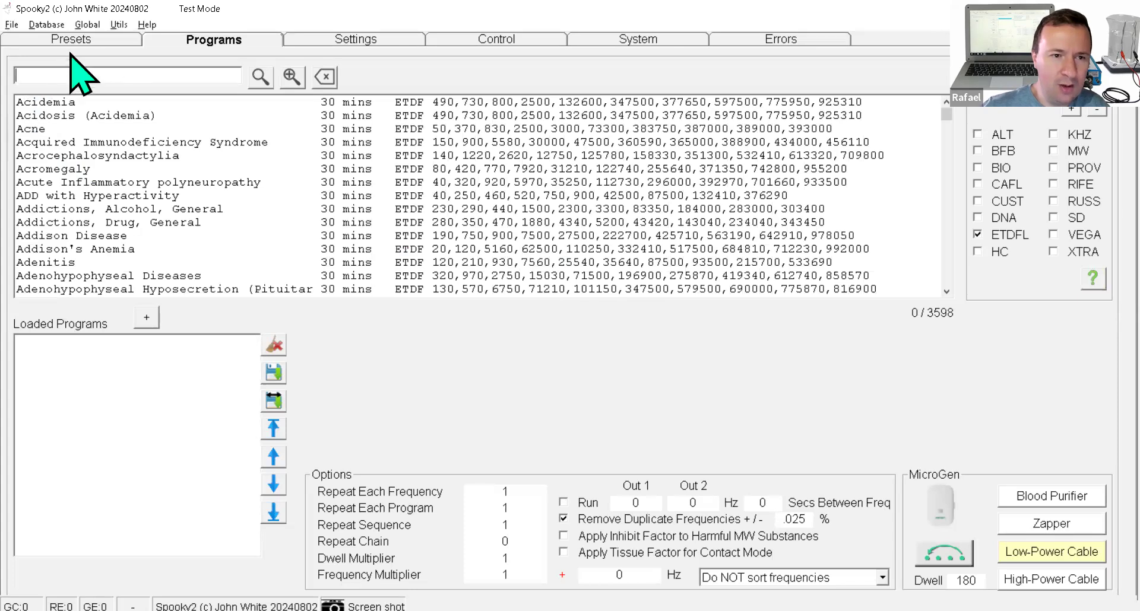
Search the programs for "liver" and add Liver Diseases (ETDF) to the loaded programs.
type("liver")
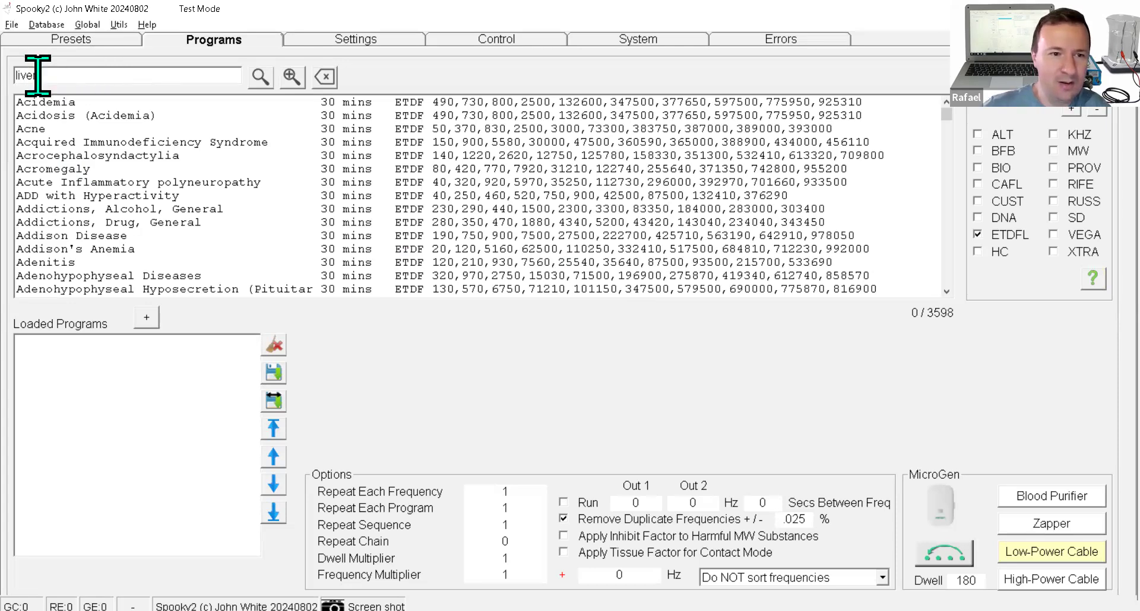
left_click(259, 77)
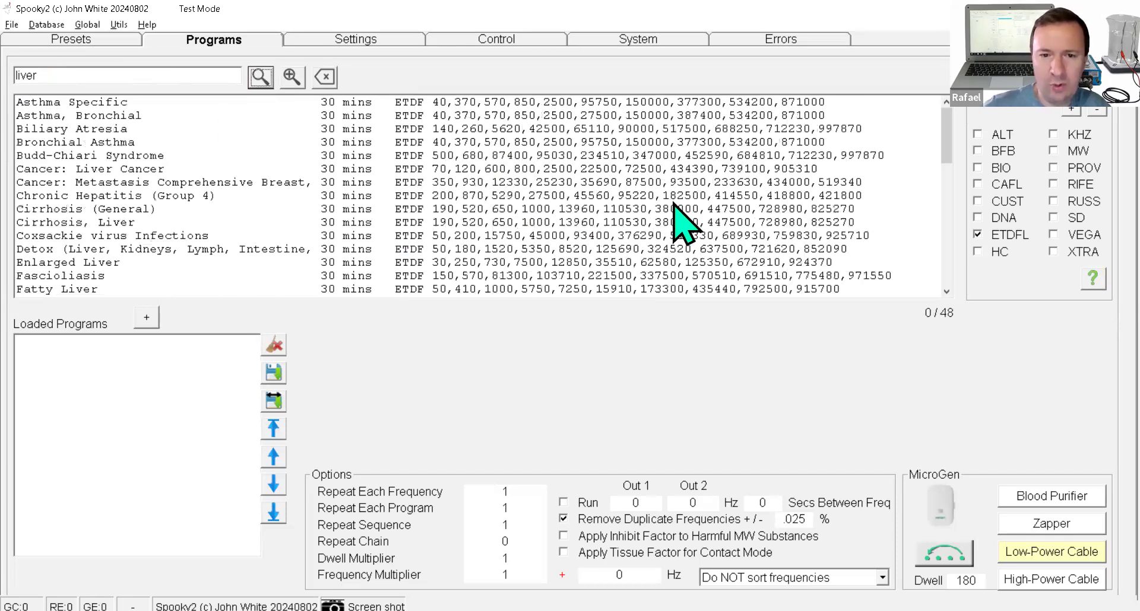
left_click_drag(945, 152, 933, 254)
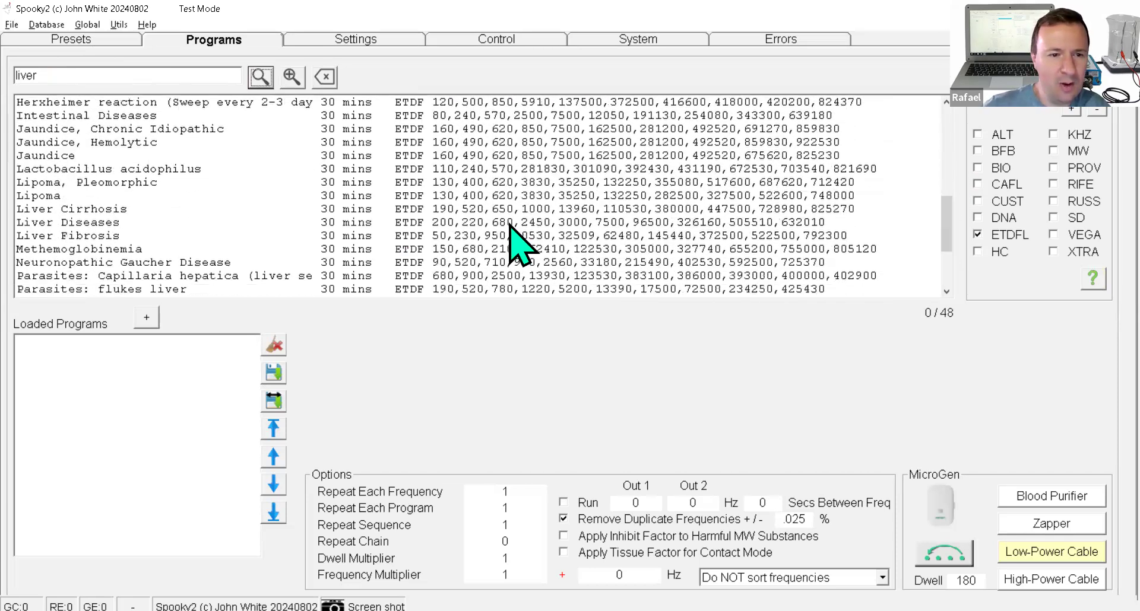
left_click(87, 223)
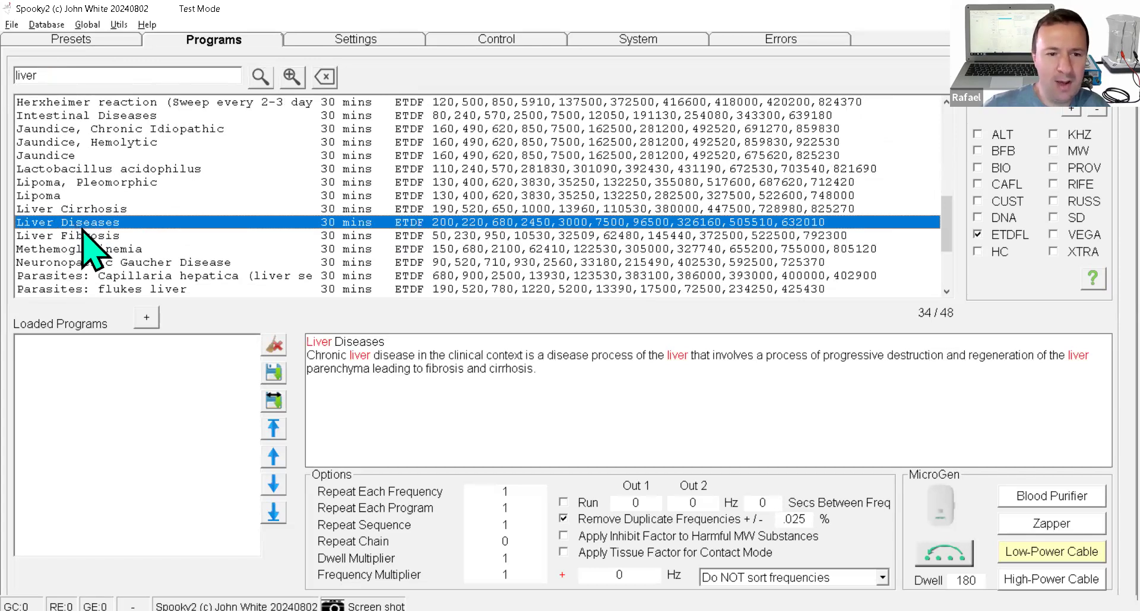
left_click(148, 320)
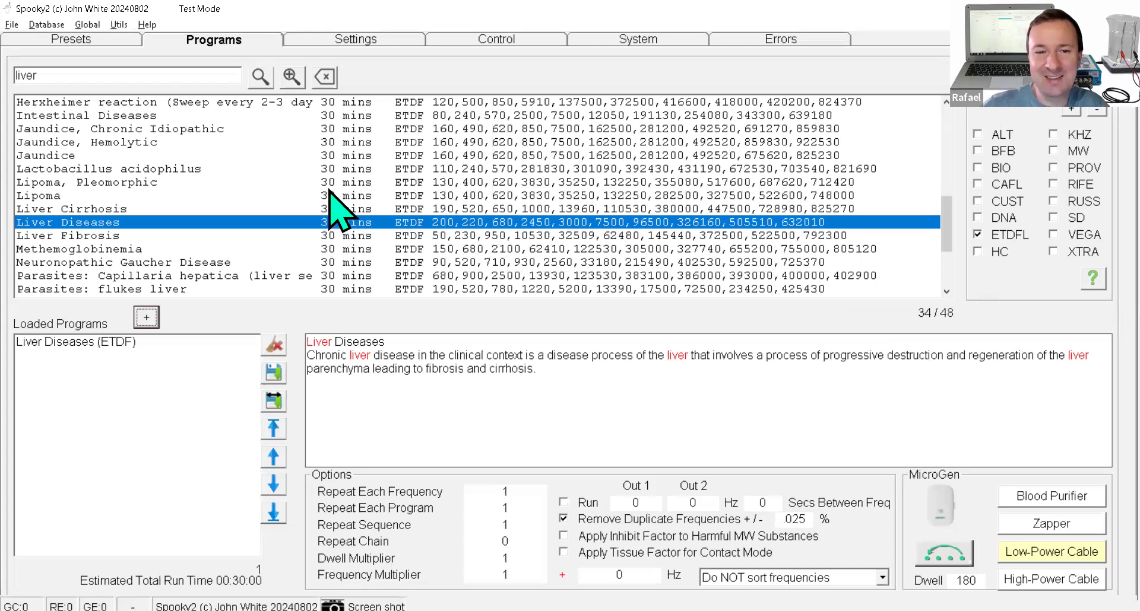
Enable running an extra frequency between program frequencies, with 528 Hz on Out 1 and 529 Hz on Out 2.
scroll(332, 172, "up", 3)
scroll(356, 173, "down", 3)
scroll(356, 178, "down", 1)
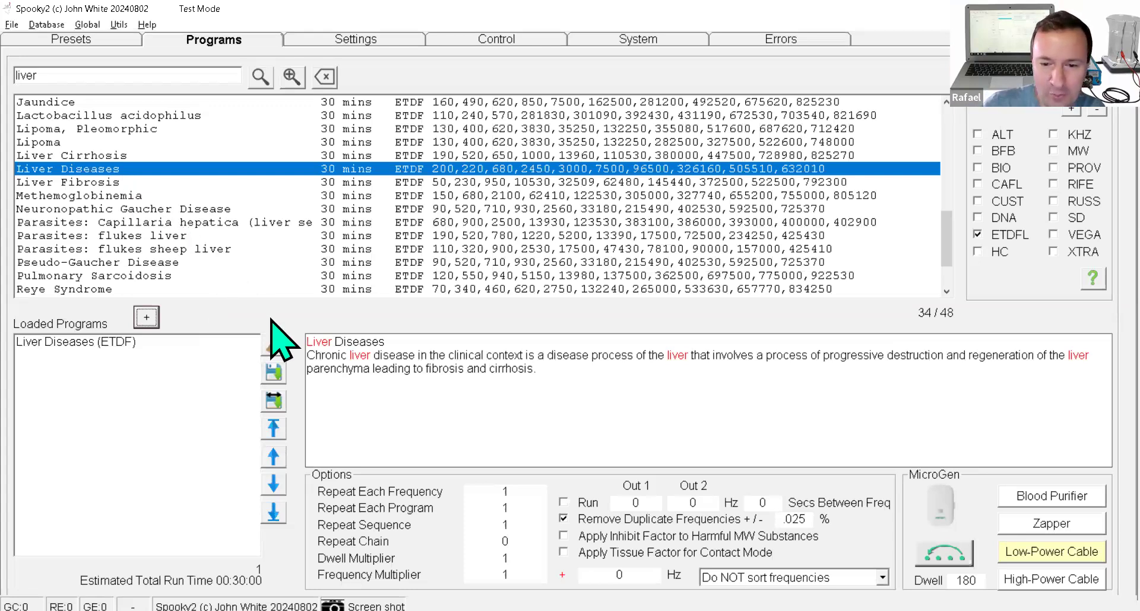
left_click(563, 502)
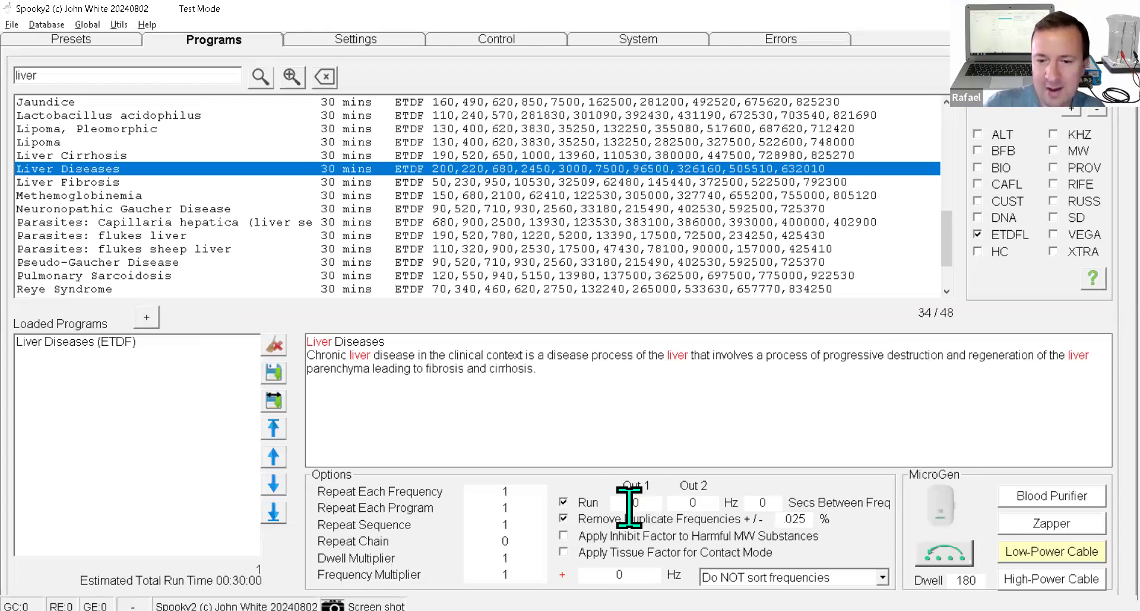
key("Tab")
type("528")
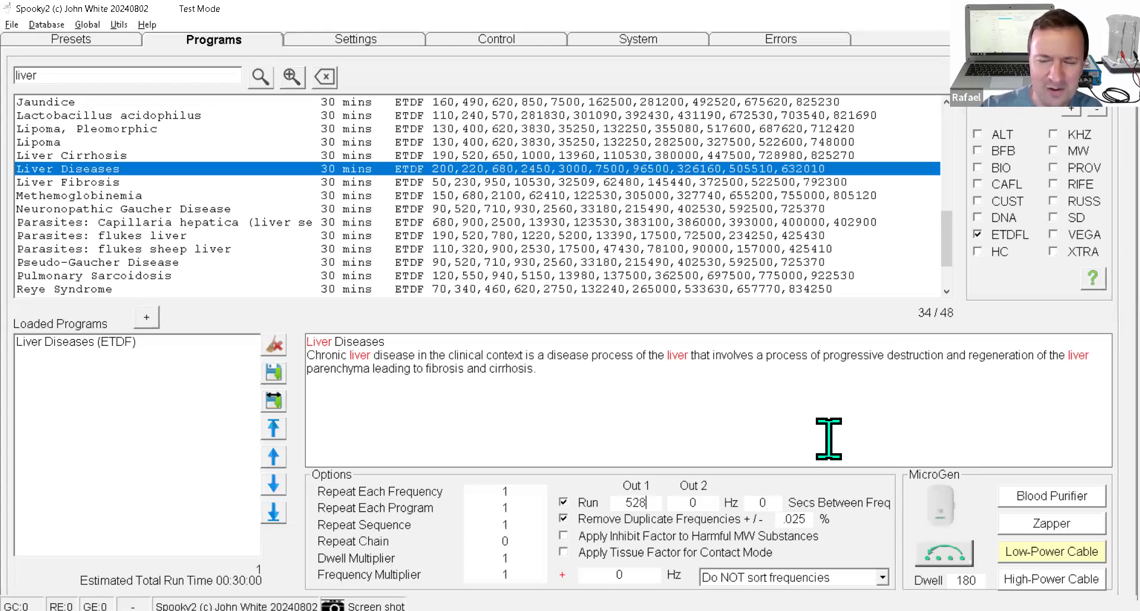
double_click(708, 503)
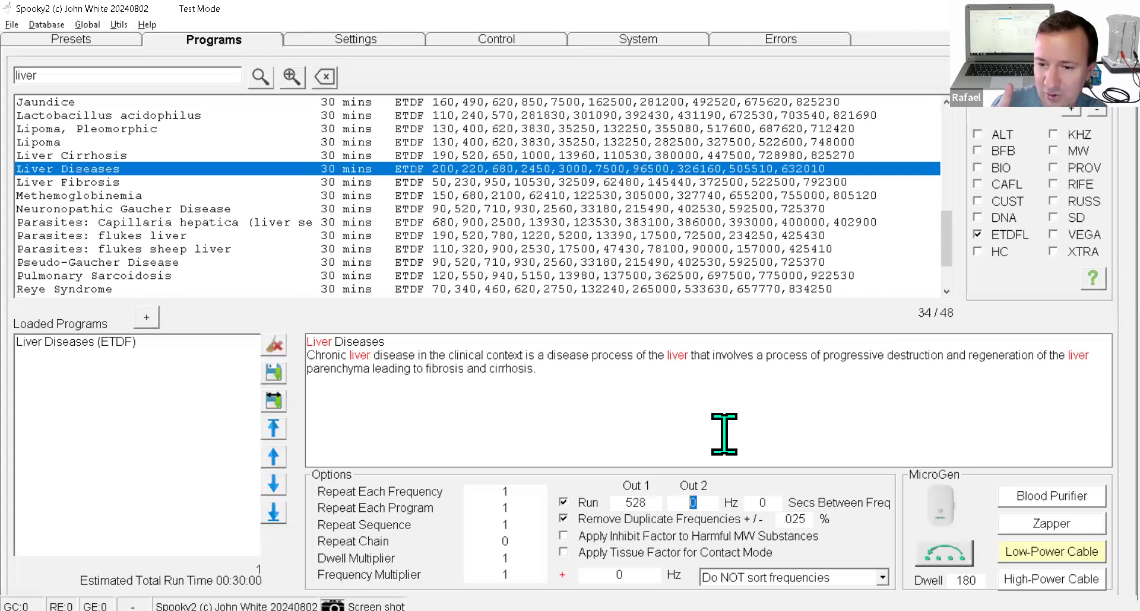
type("529")
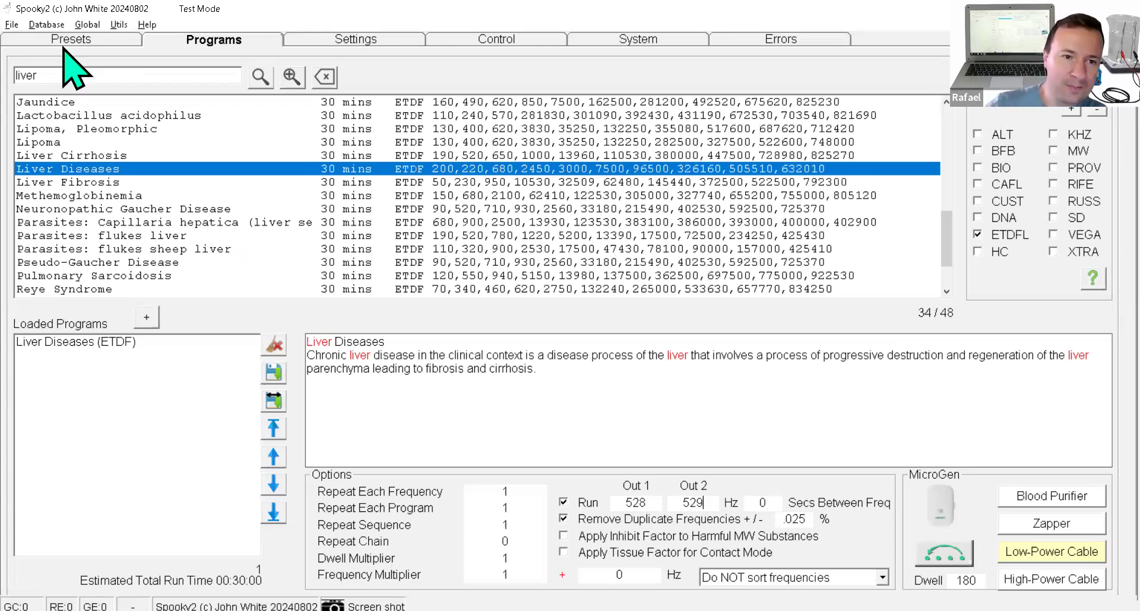
Replace the loaded preset with Aubrey Scoon 1Hz Offset (R) - JW.
left_click(29, 41)
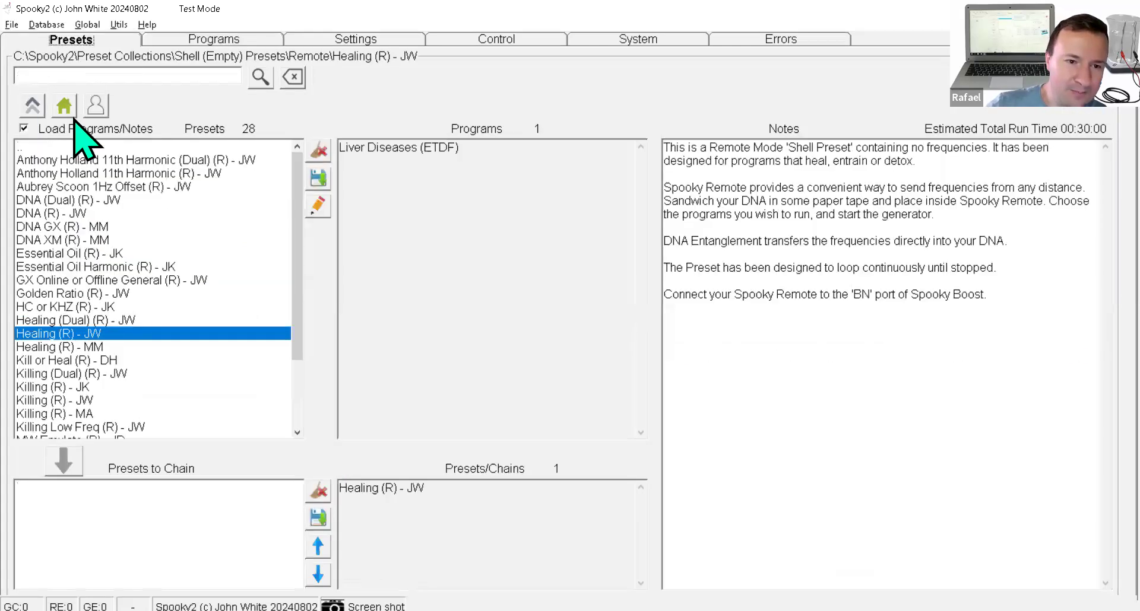
left_click(79, 187)
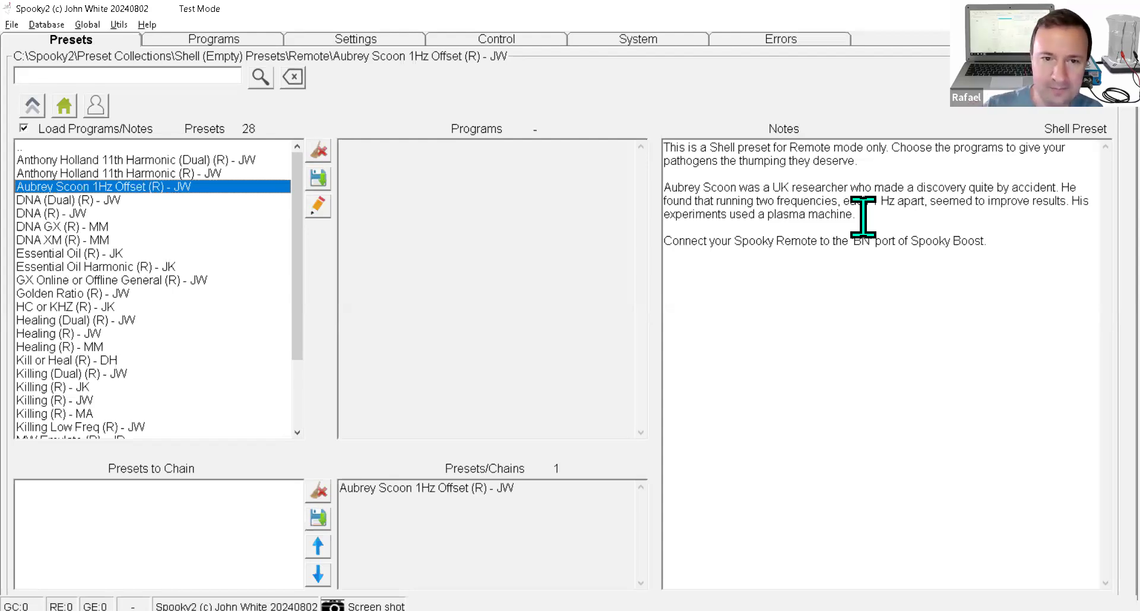
Enable the Run option between frequencies and load the Liver Diseases (ETDF) program into the preset.
left_click(215, 39)
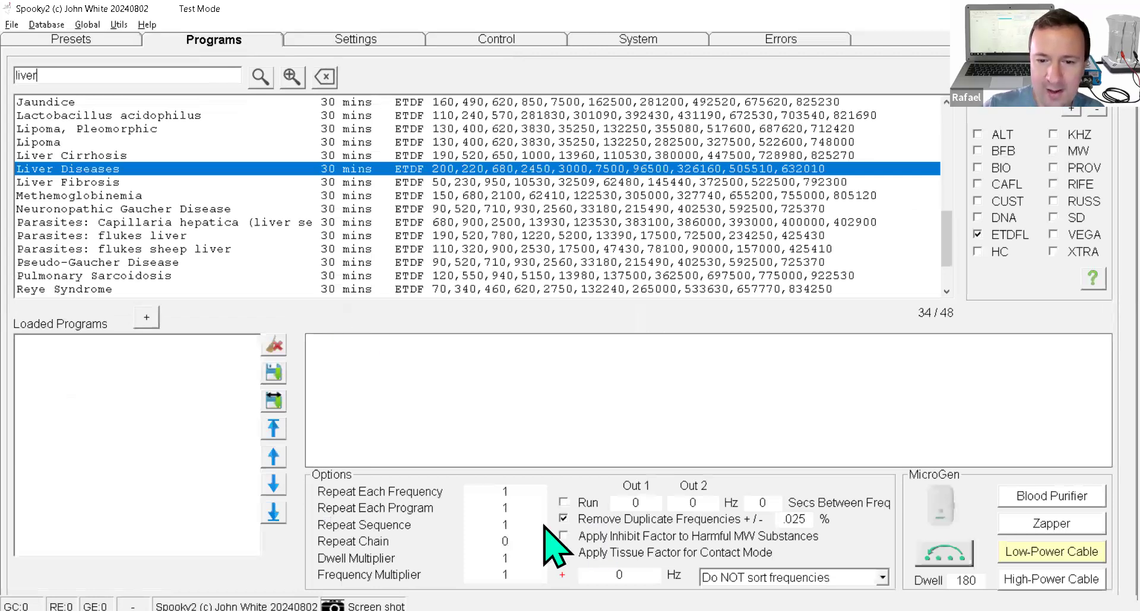
left_click(562, 503)
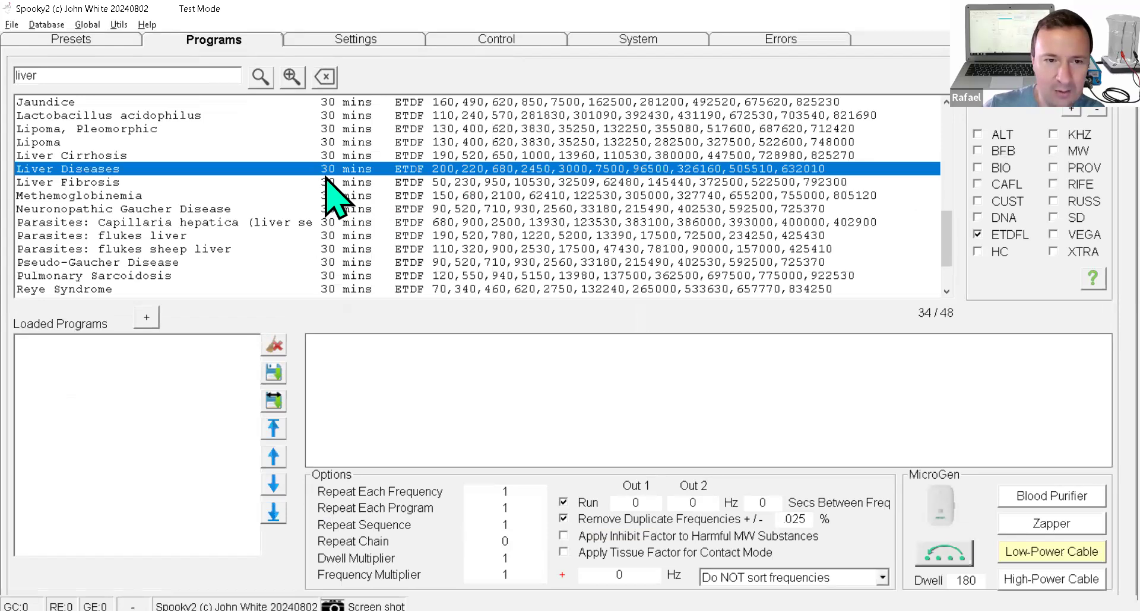
double_click(428, 169)
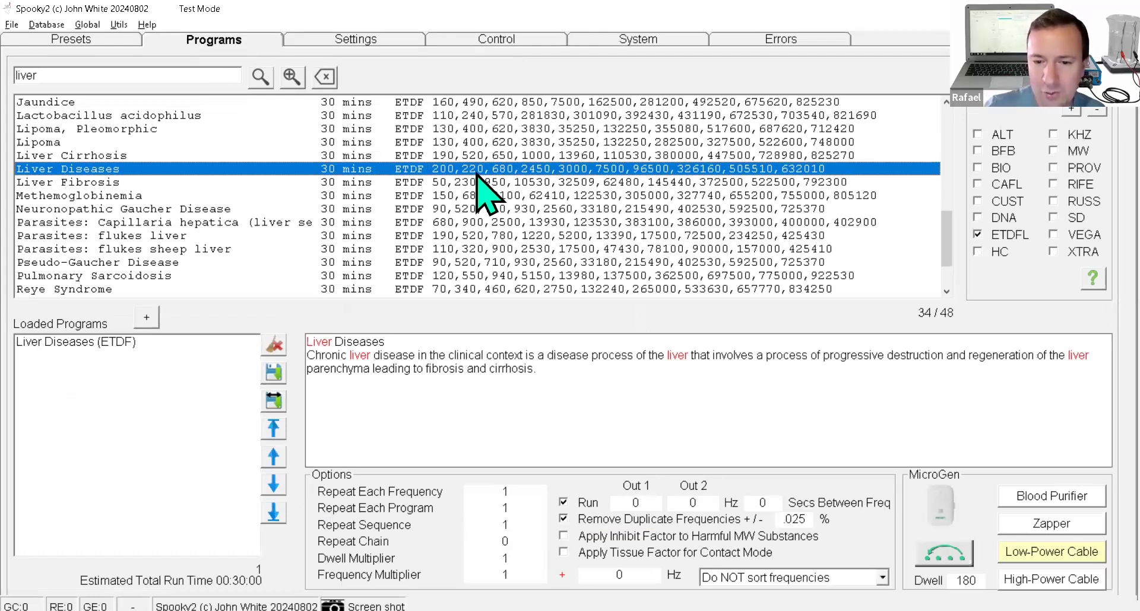
Set the frequencies run between program frequencies to 528 Hz for Out 1 and 529 Hz for Out 2.
left_click(562, 502)
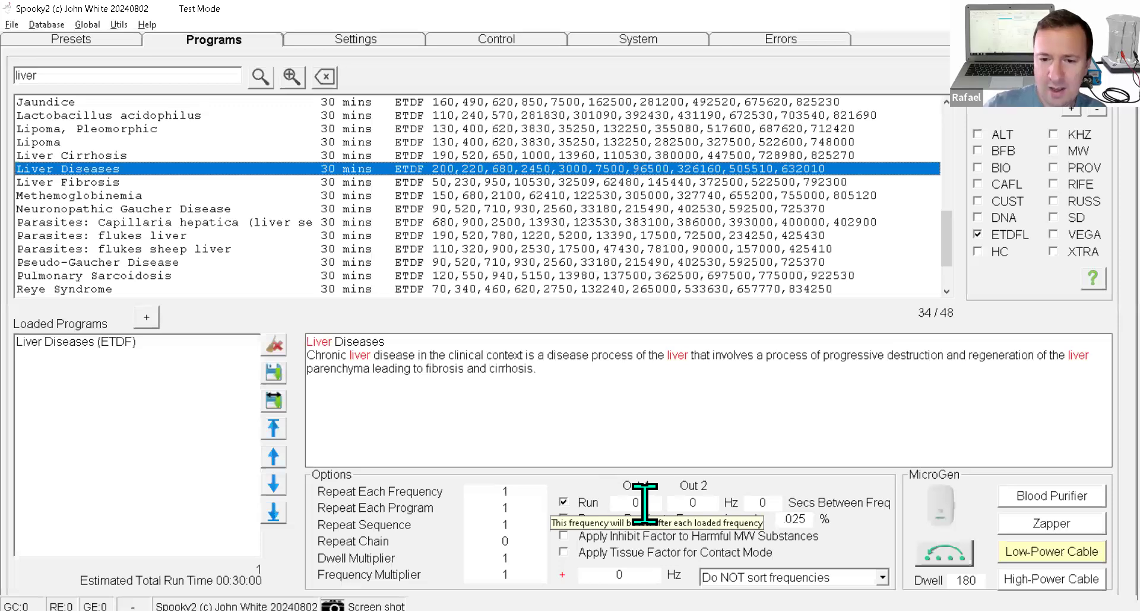
left_click(618, 501)
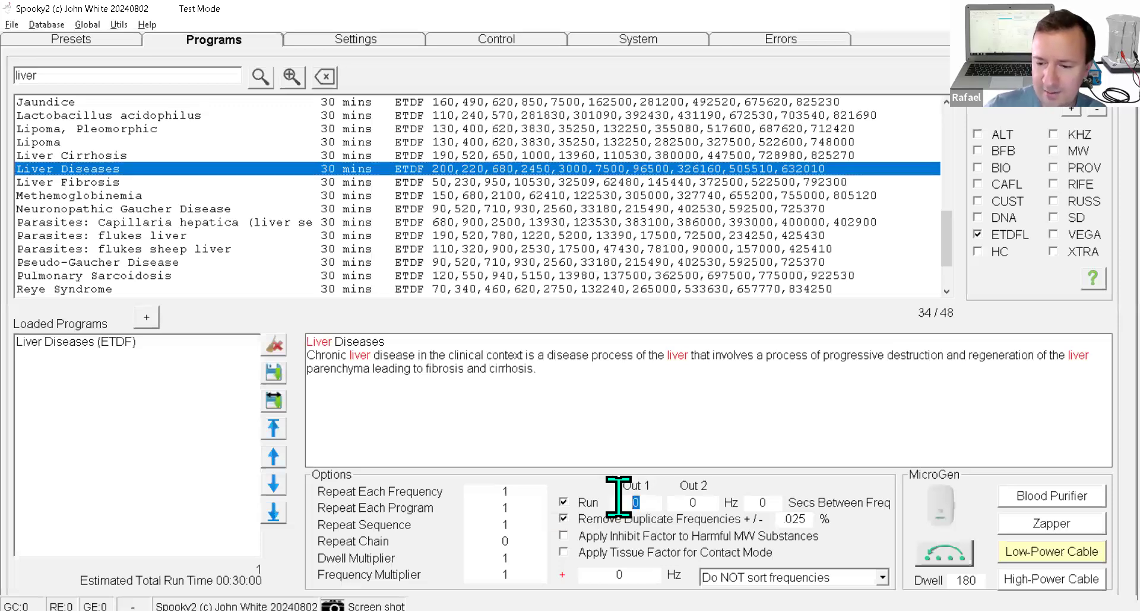
type("528")
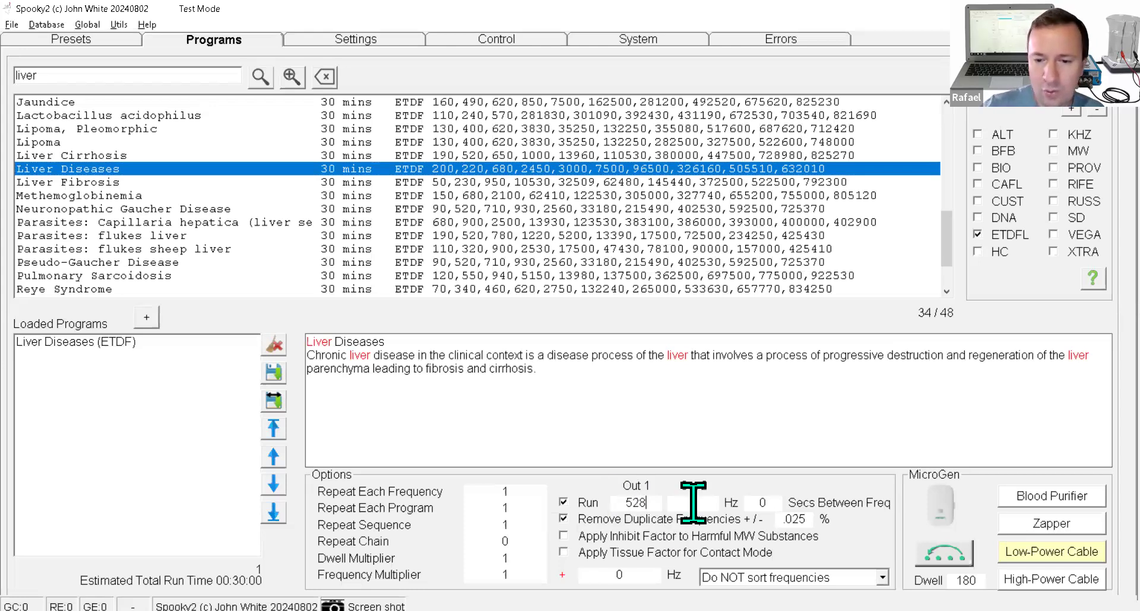
key("Tab")
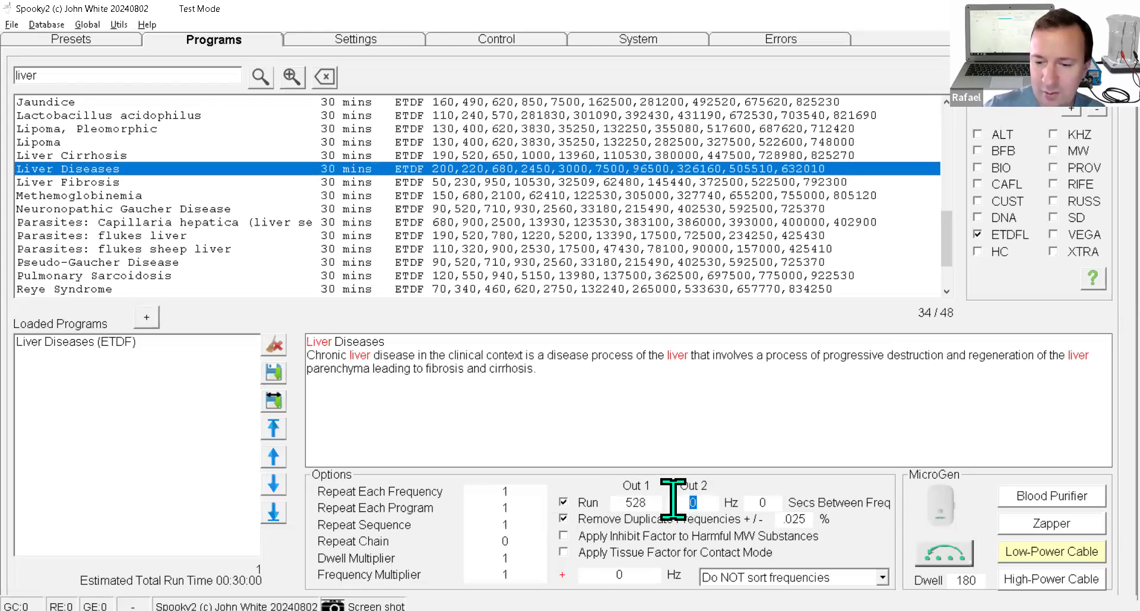
type("529")
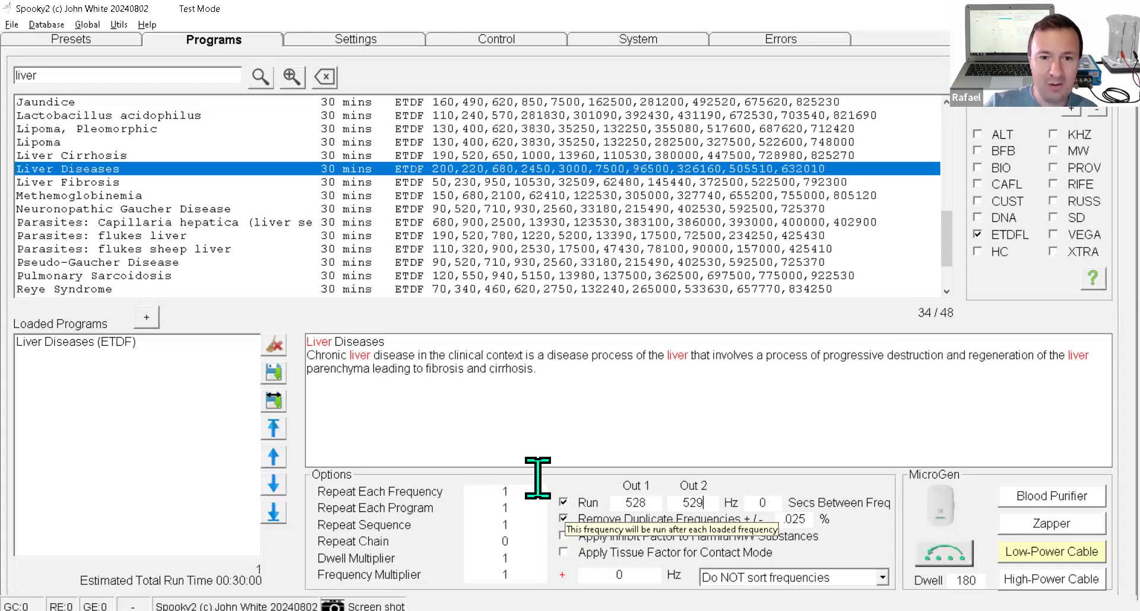
Load the Healing (R) - JW preset from the Remote folder of the Shell (Empty) Presets collection.
left_click(113, 40)
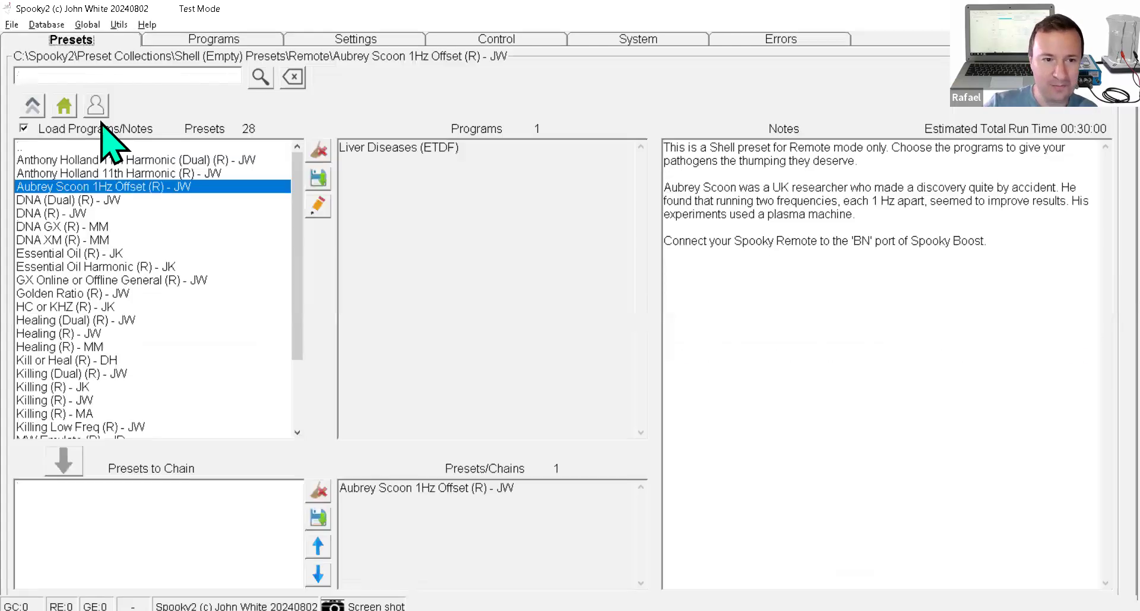
left_click(68, 109)
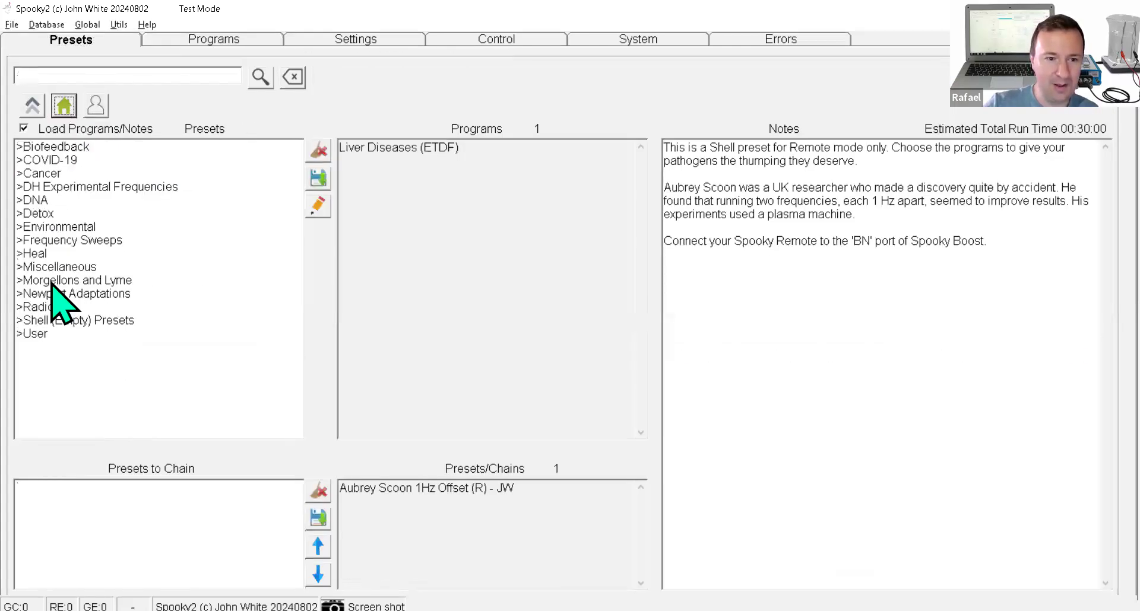
double_click(57, 322)
left_click(46, 202)
double_click(45, 204)
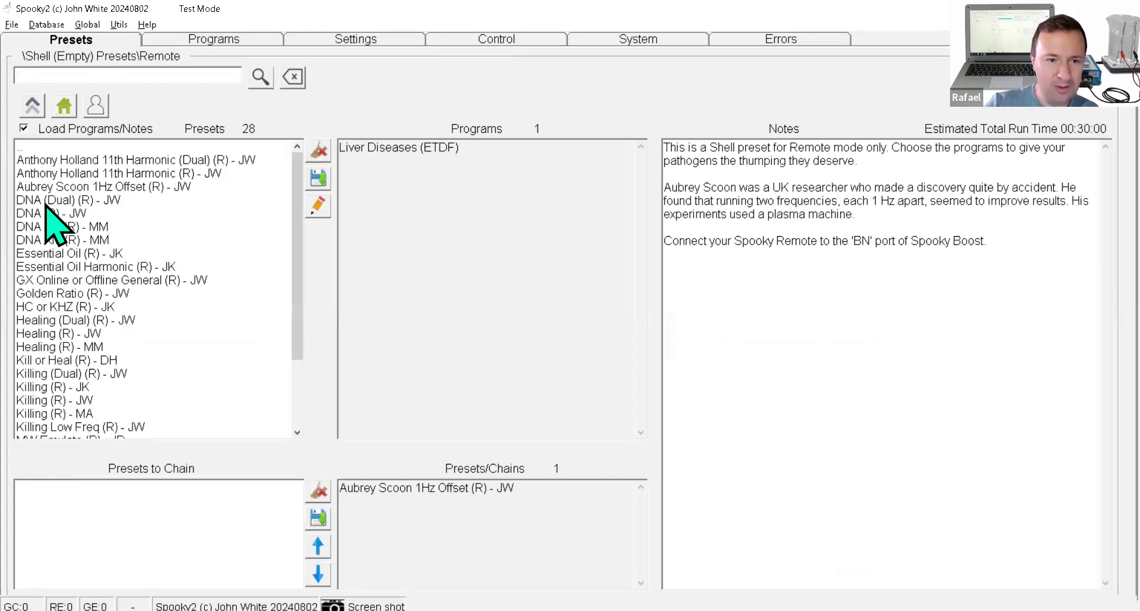
left_click(63, 335)
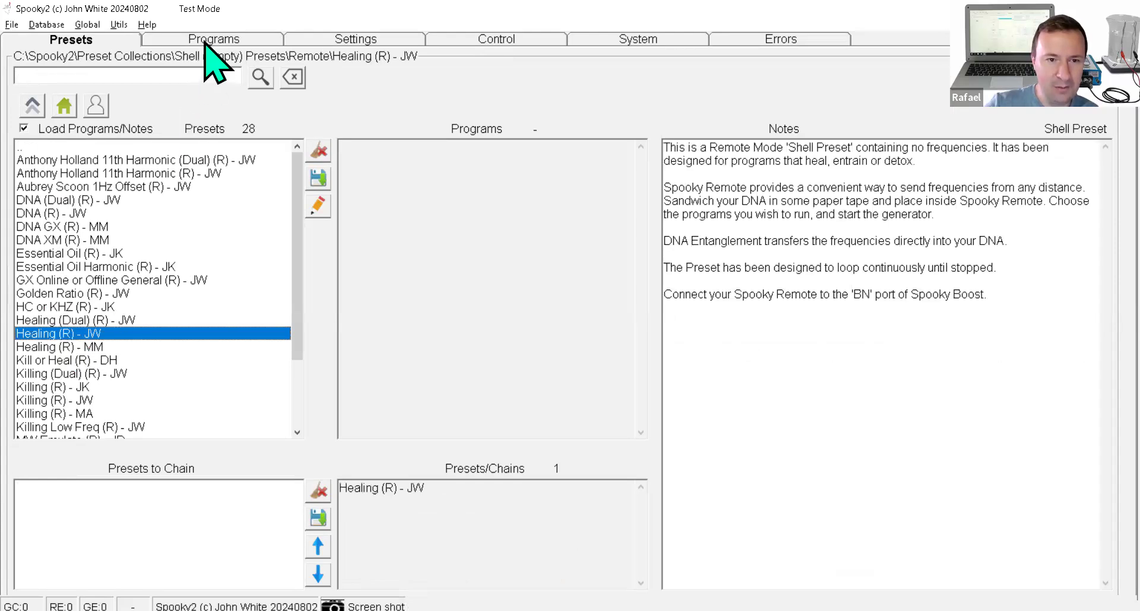
Search the ETDFL database for liver and add the Liver Diseases program to the loaded programs.
left_click(208, 41)
left_click(977, 235)
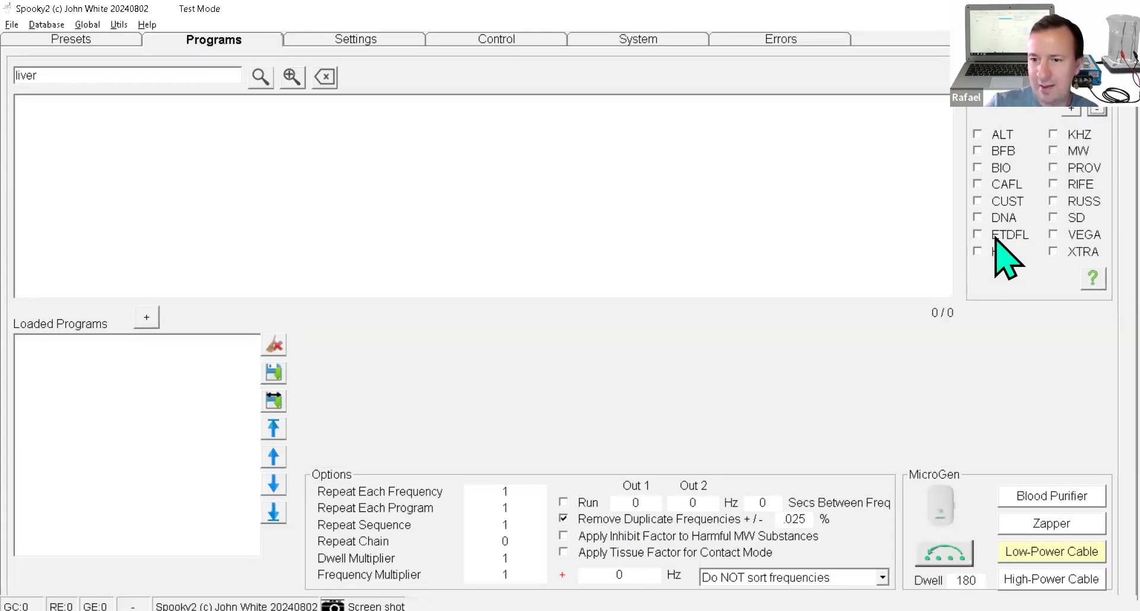
left_click(977, 235)
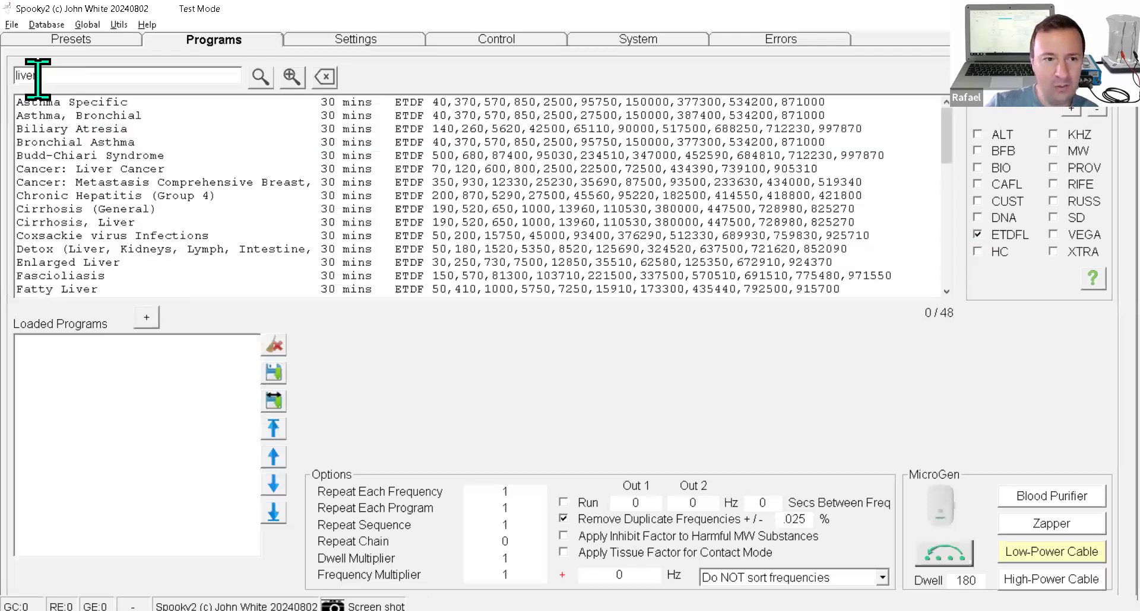
left_click(269, 78)
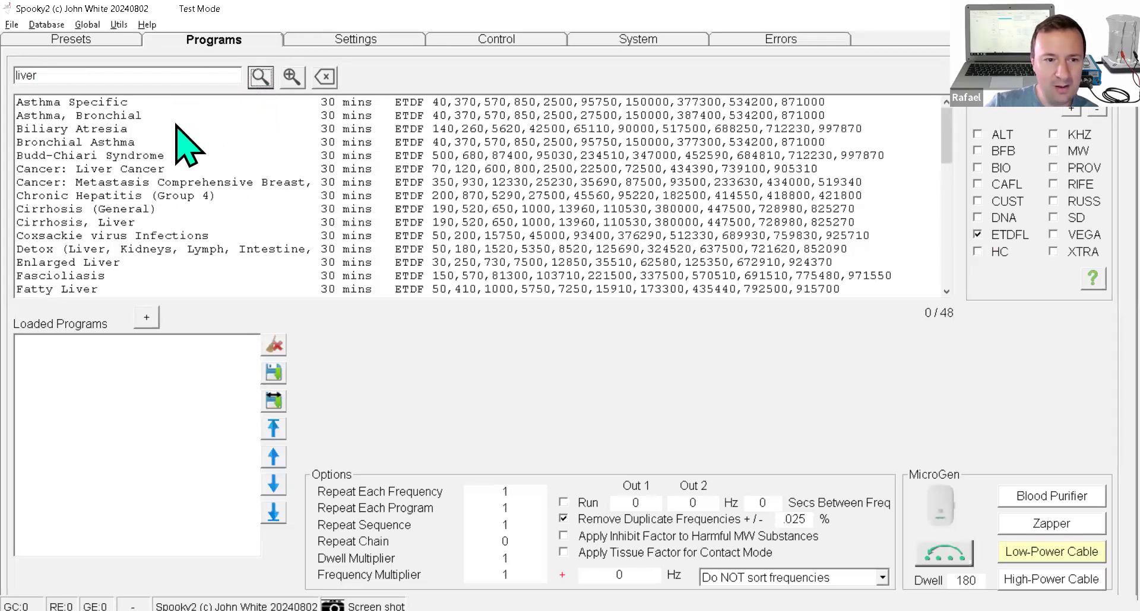
scroll(178, 152, "down", 3)
scroll(166, 244, "down", 8)
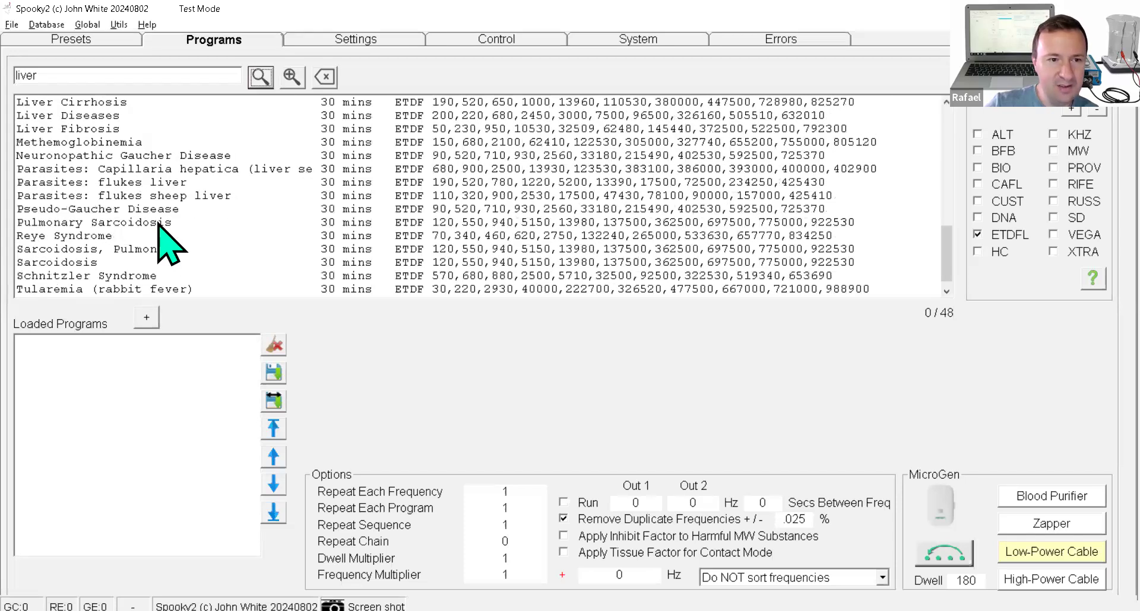
left_click(100, 116)
left_click(147, 318)
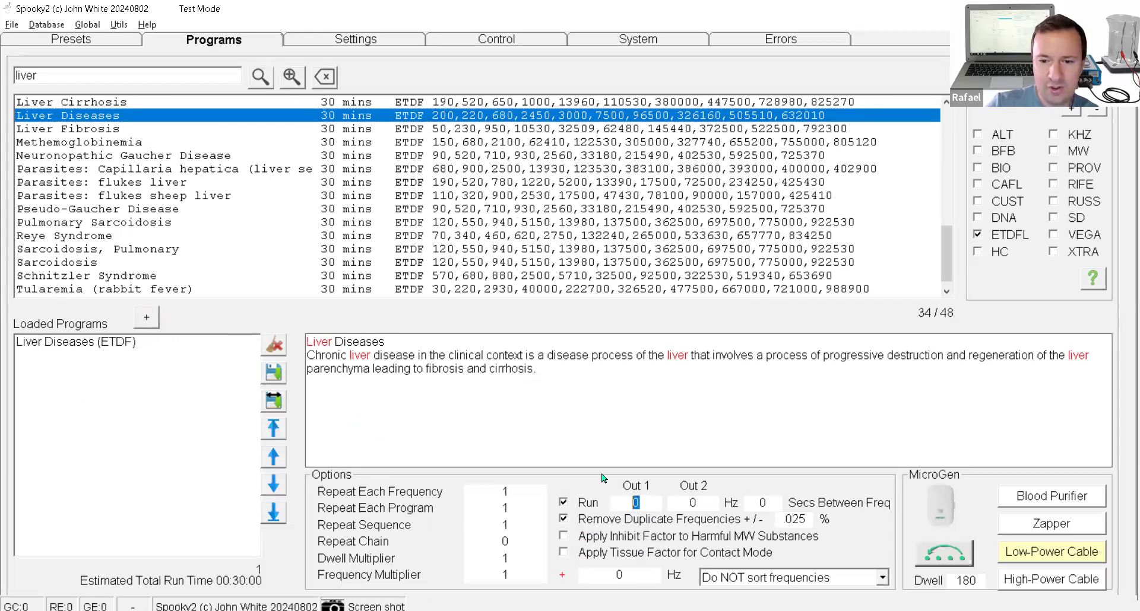
Enable Run between frequencies with 529 Hz on both Out 1 and Out 2 for 30 seconds.
key("BackSpace")
type("529")
key("Tab")
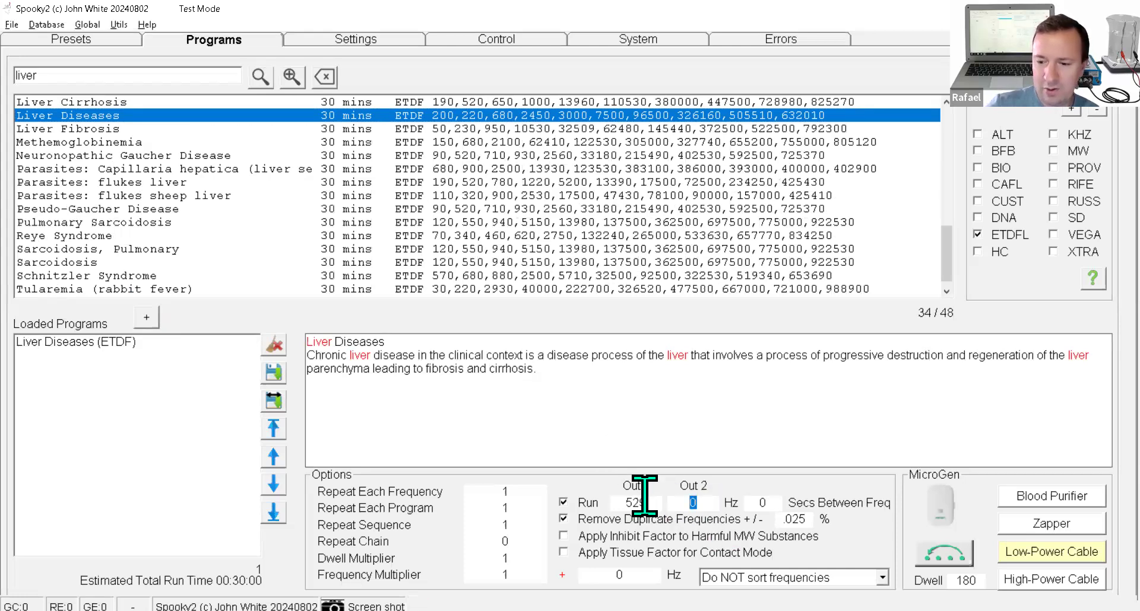
type("529")
left_click(763, 503)
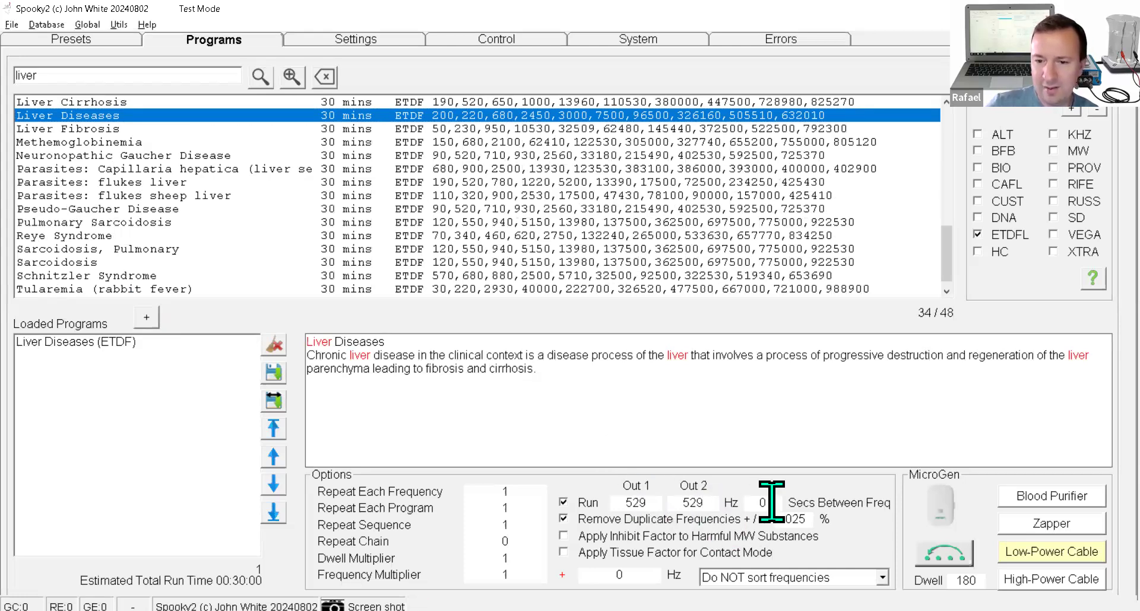
double_click(759, 503)
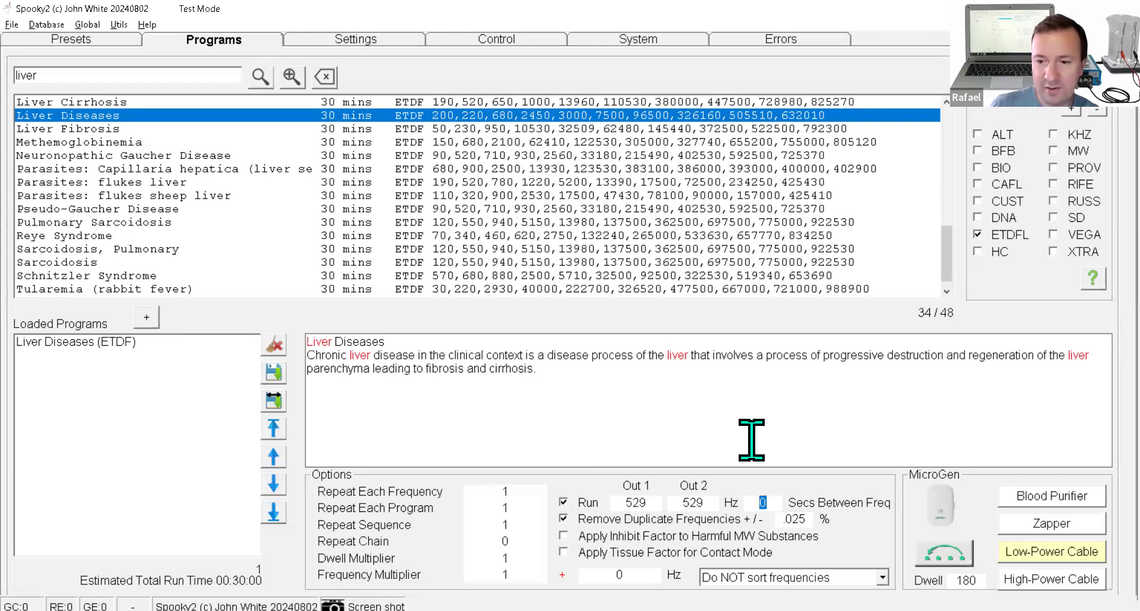
type("30")
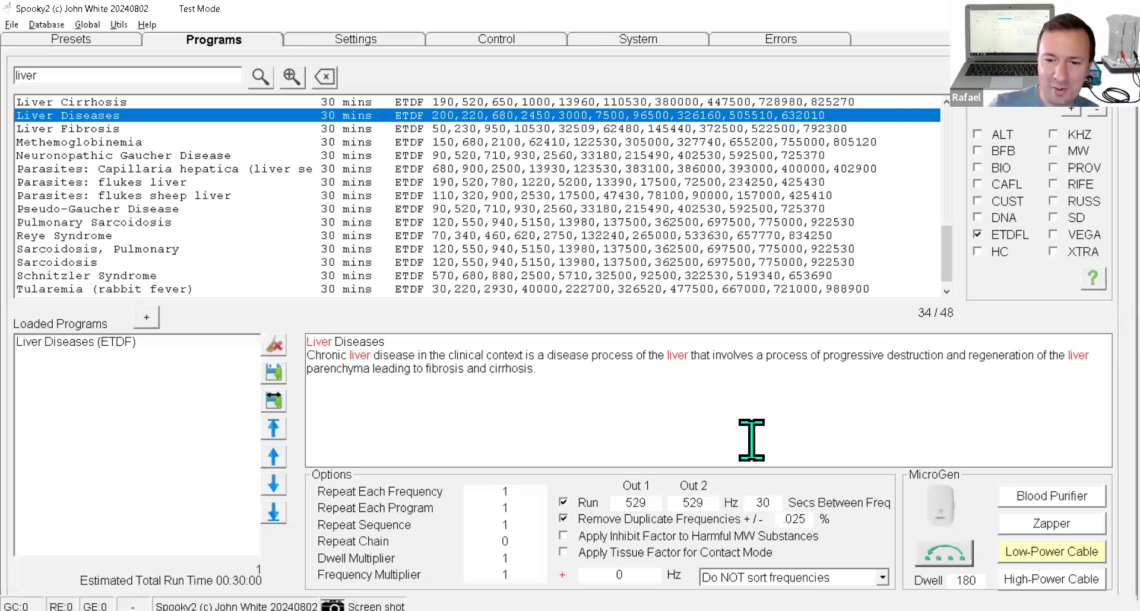
Set the amplitude of both outputs to 4 V and choose the square waveform for Out 1.
left_click(337, 60)
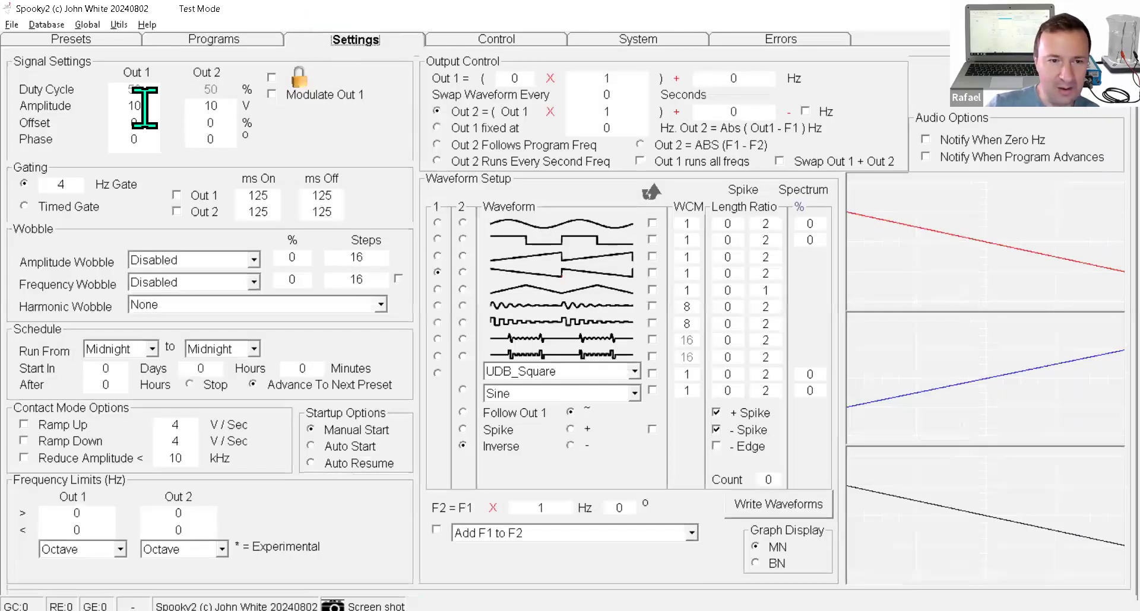
left_click_drag(145, 107, 115, 103)
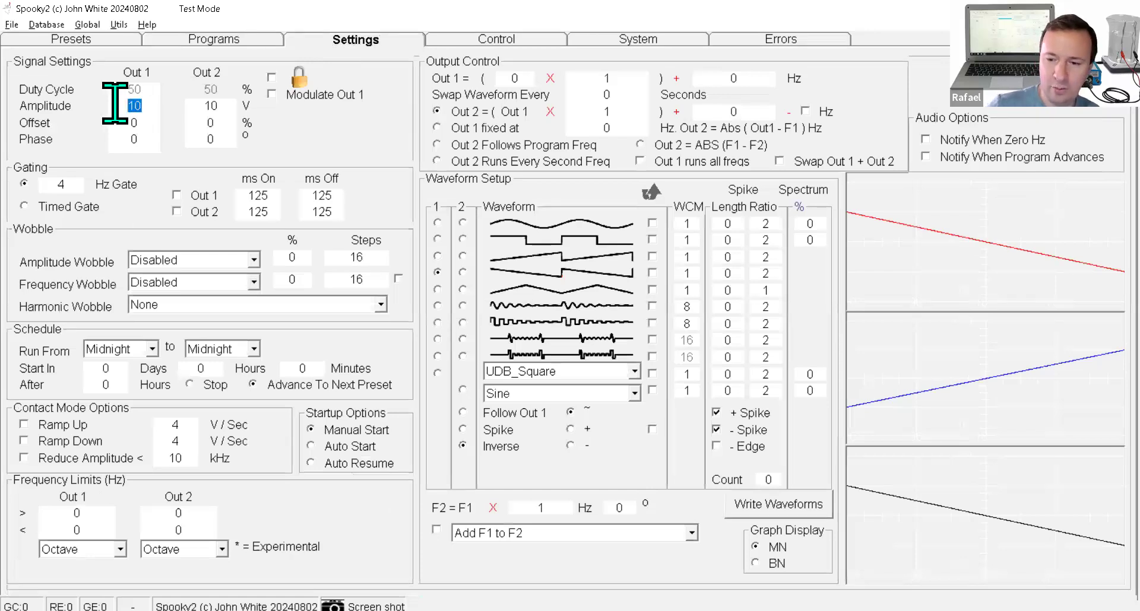
type("4")
left_click_drag(222, 105, 199, 104)
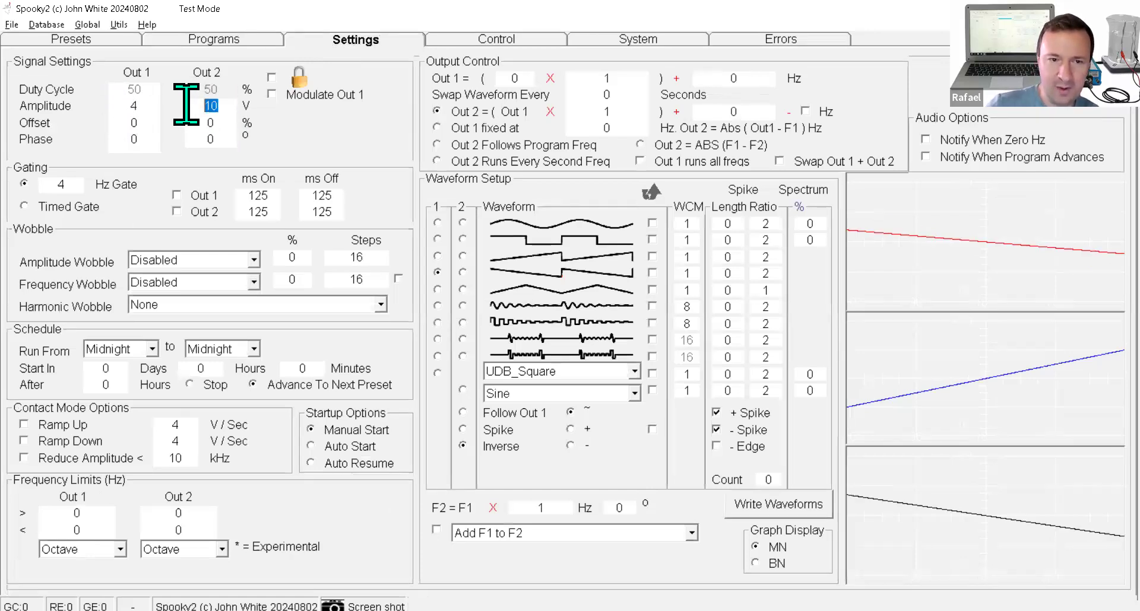
type("4")
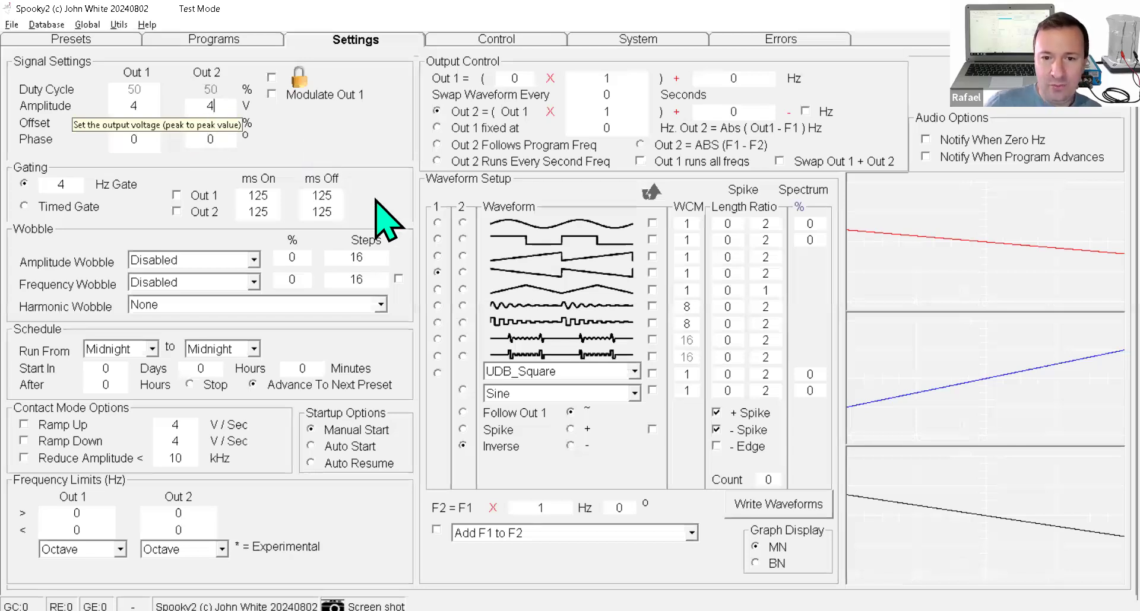
left_click(437, 239)
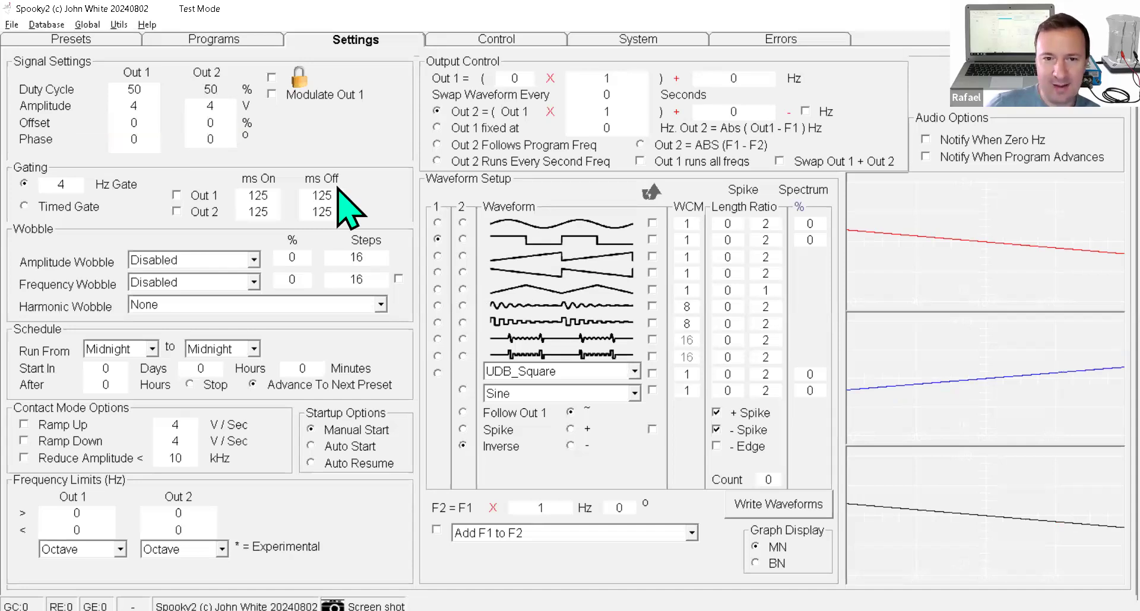
Overwrite generator 4 with the current preset, then run it briefly and stop it.
left_click(484, 39)
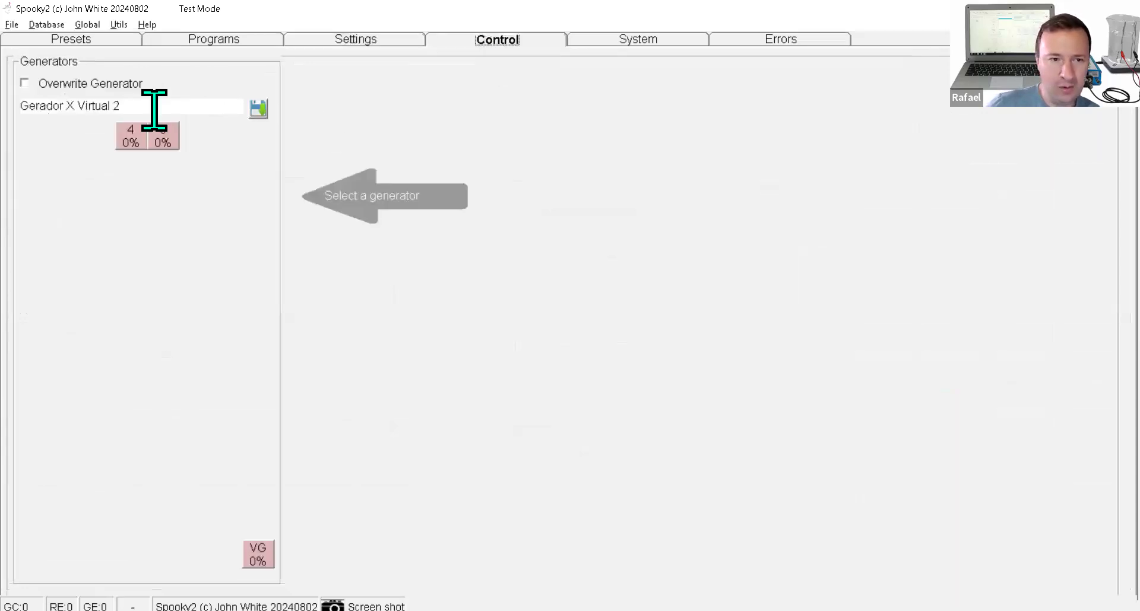
left_click(25, 83)
left_click(131, 138)
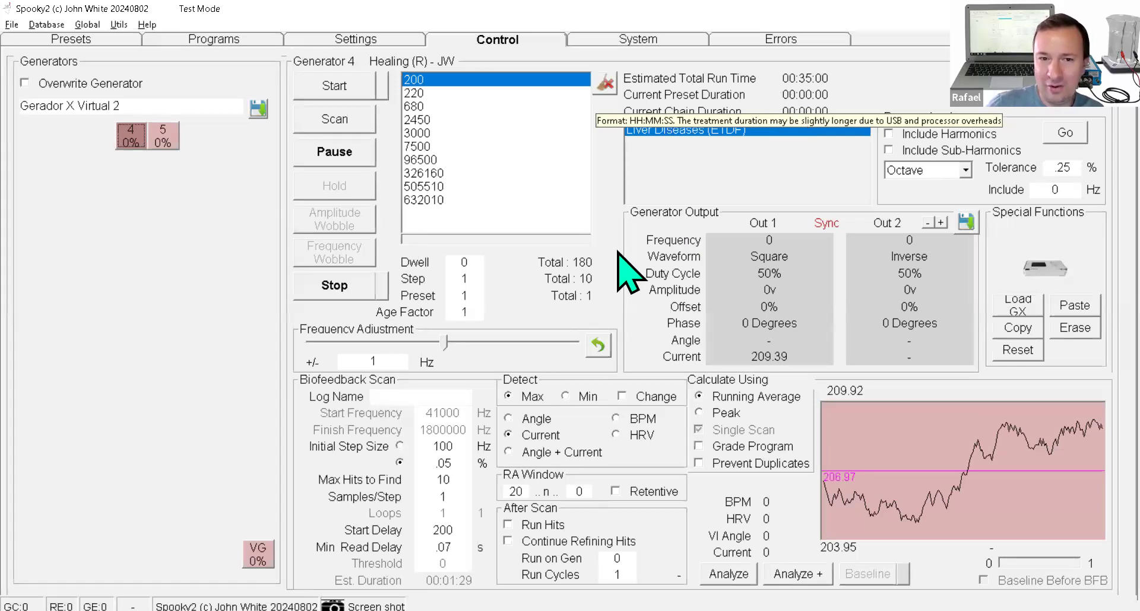
left_click(330, 87)
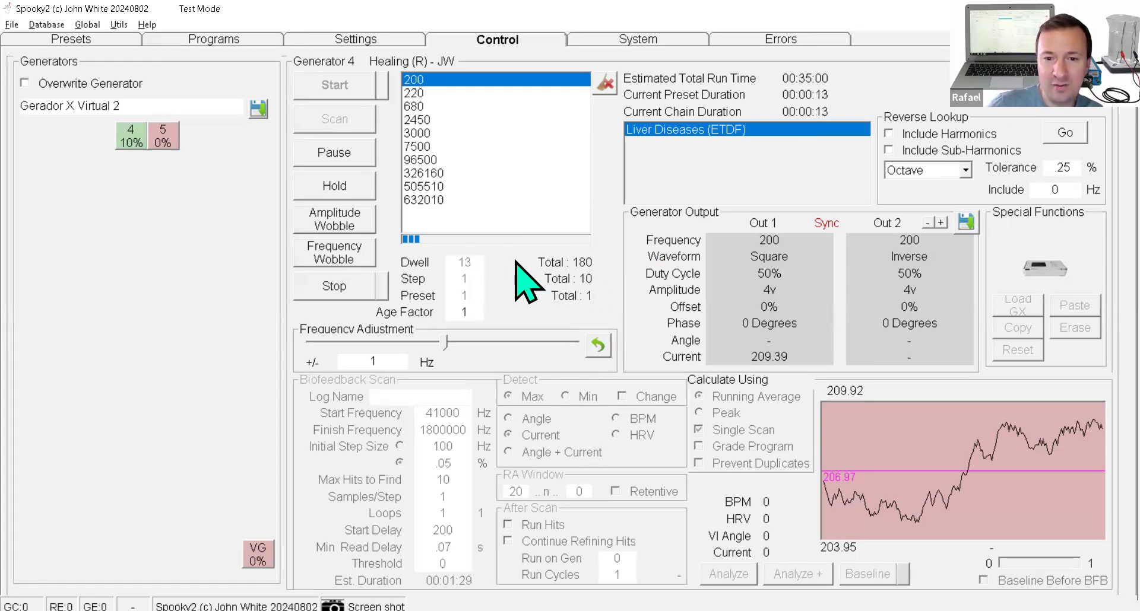
left_click(354, 285)
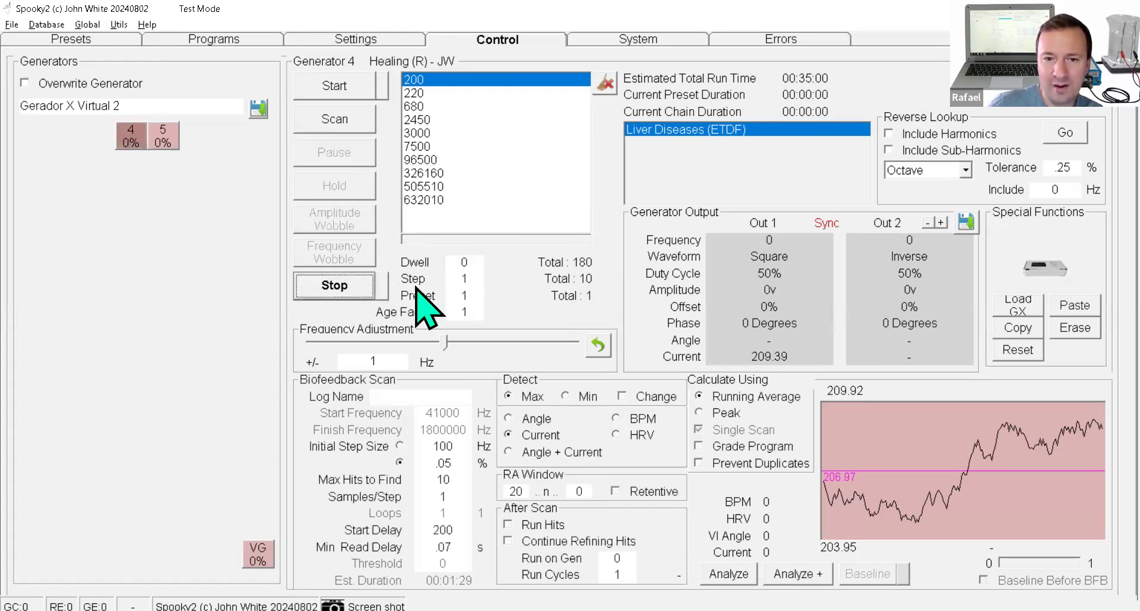
Set generator 4's dwell position to 170, run it to check the frequency inserted between program frequencies, and stop it.
left_click(448, 266)
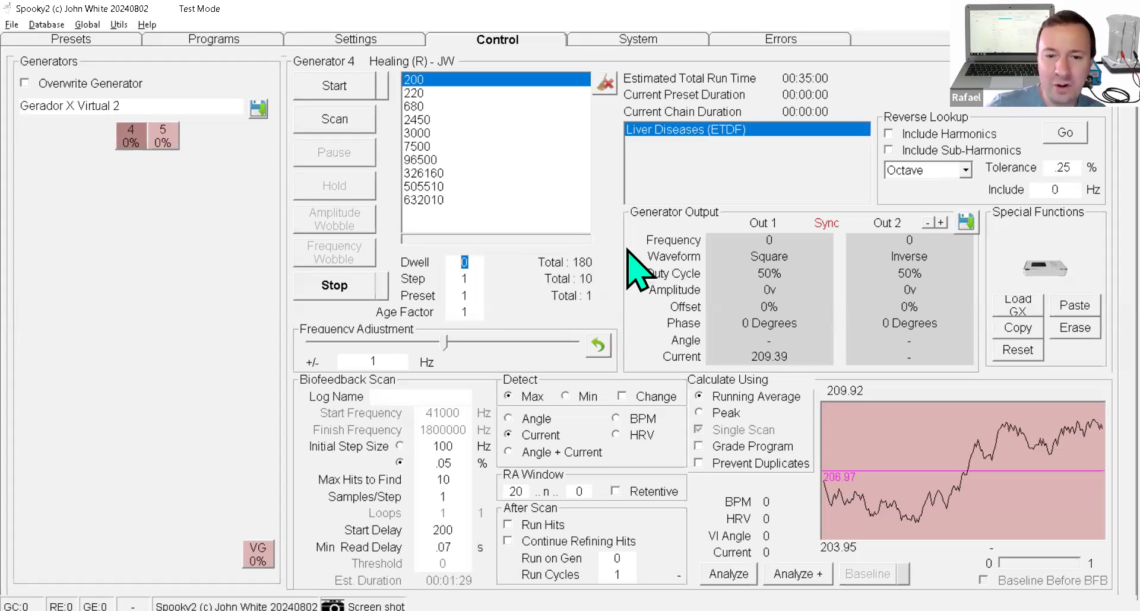
type("1")
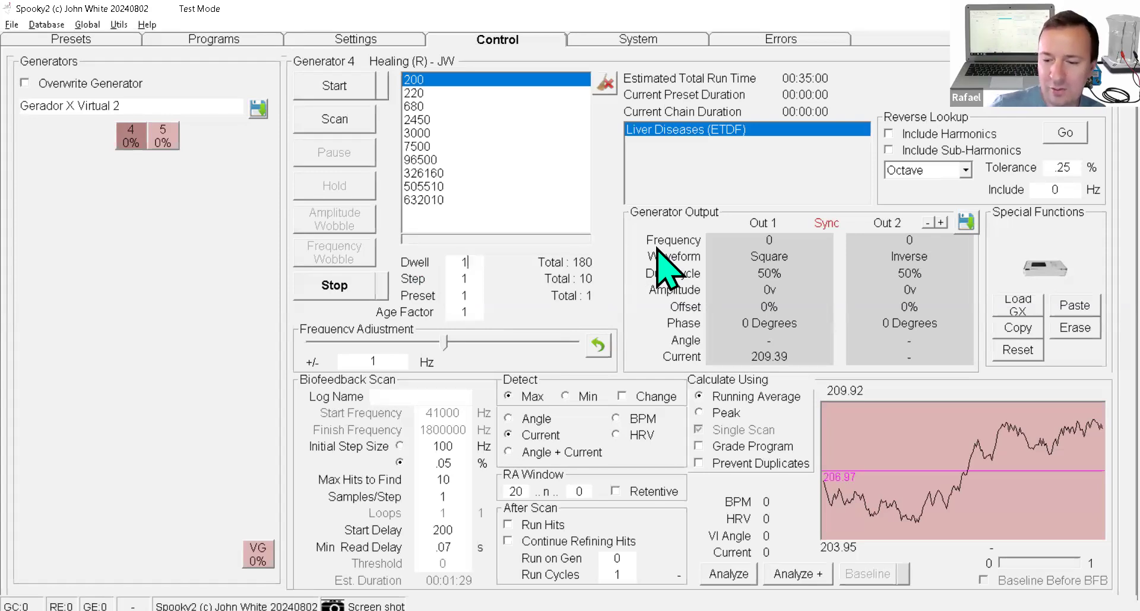
type("70")
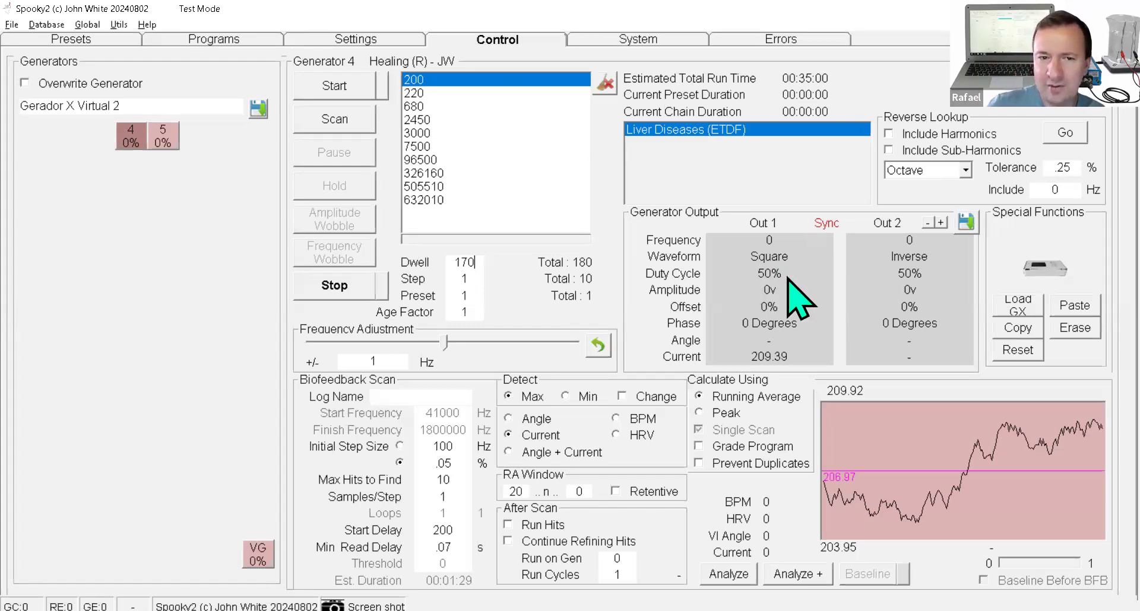
left_click(332, 86)
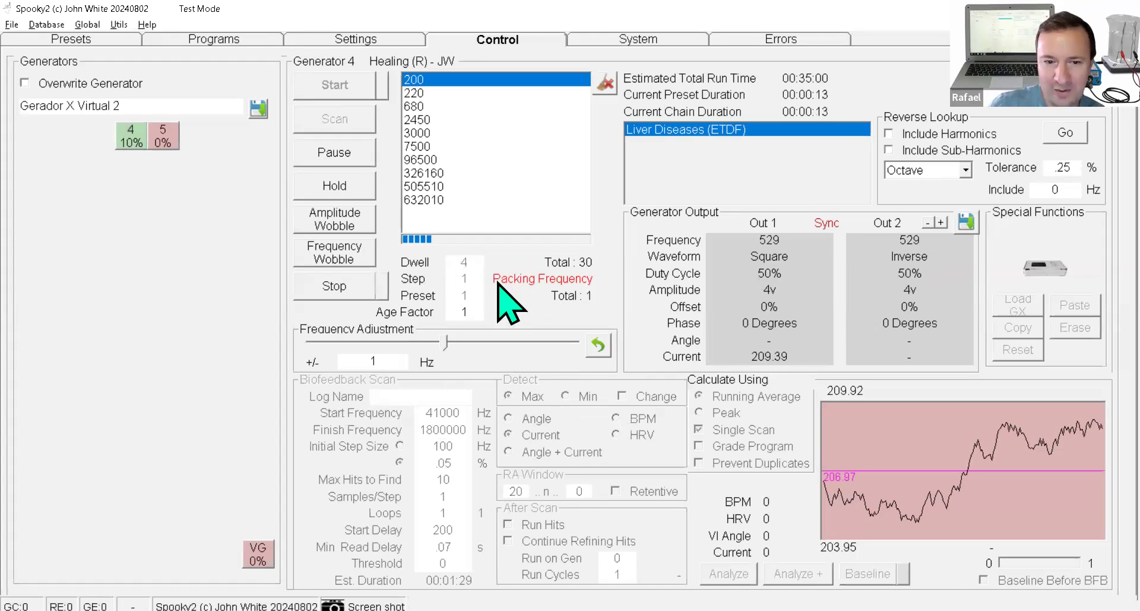
left_click(334, 286)
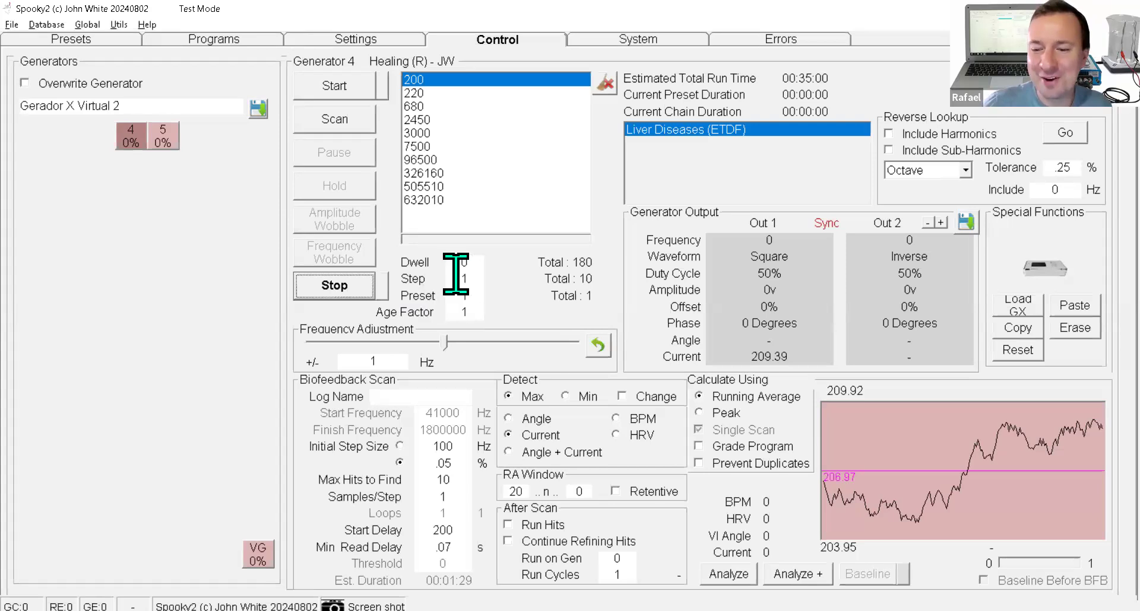
Change the Out 1 frequency run between program frequencies to 528 Hz.
left_click(215, 41)
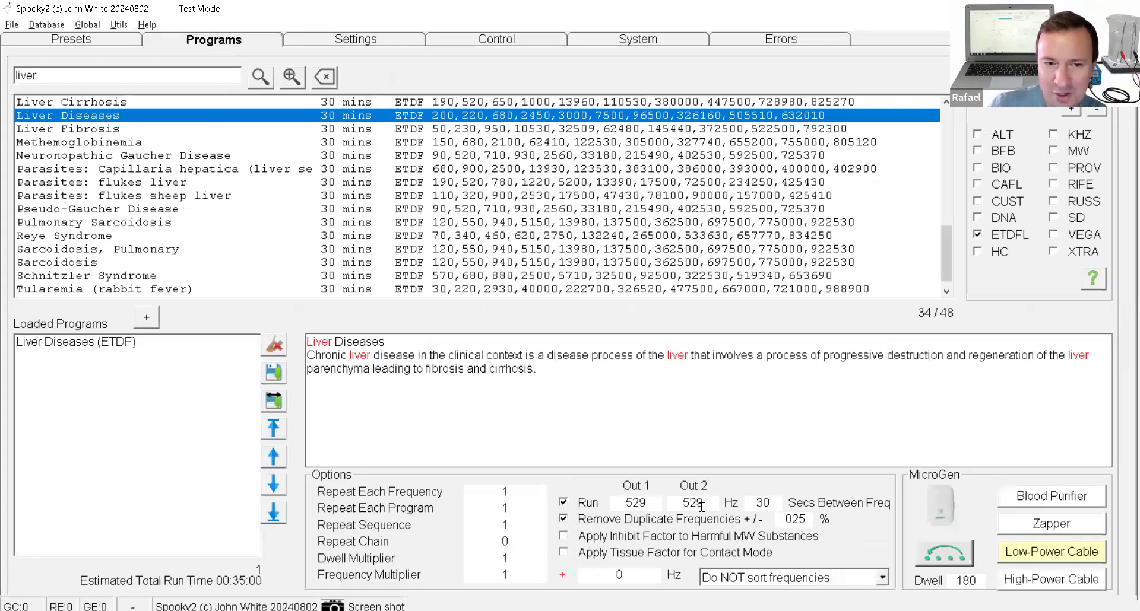
left_click(658, 488)
key("BackSpace")
type("8")
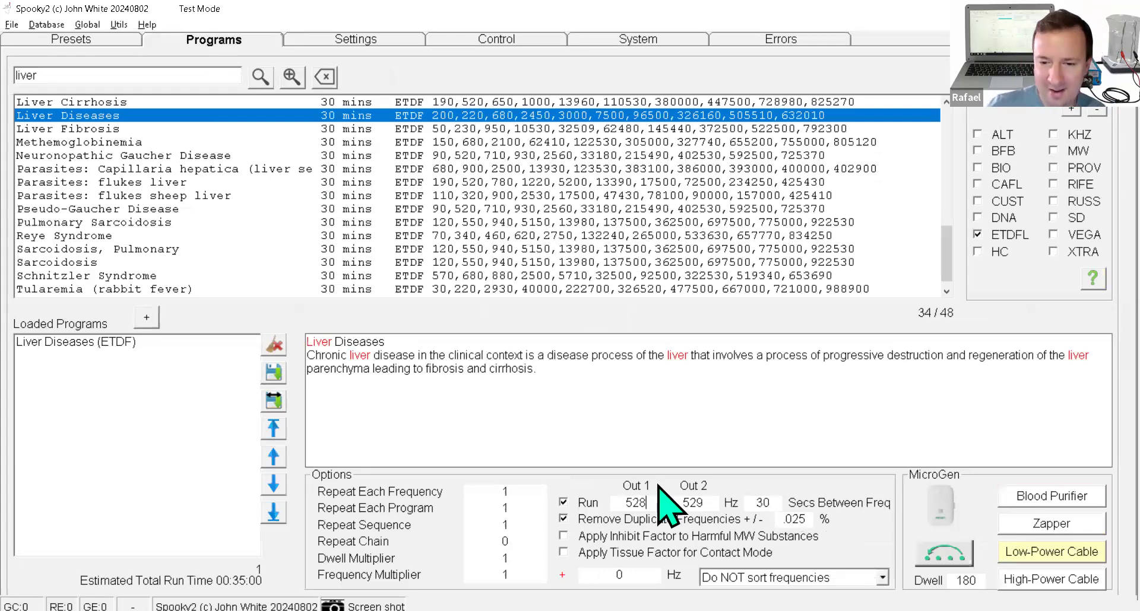
Overwrite generator 4 with the revised preset settings.
left_click(341, 41)
left_click(496, 42)
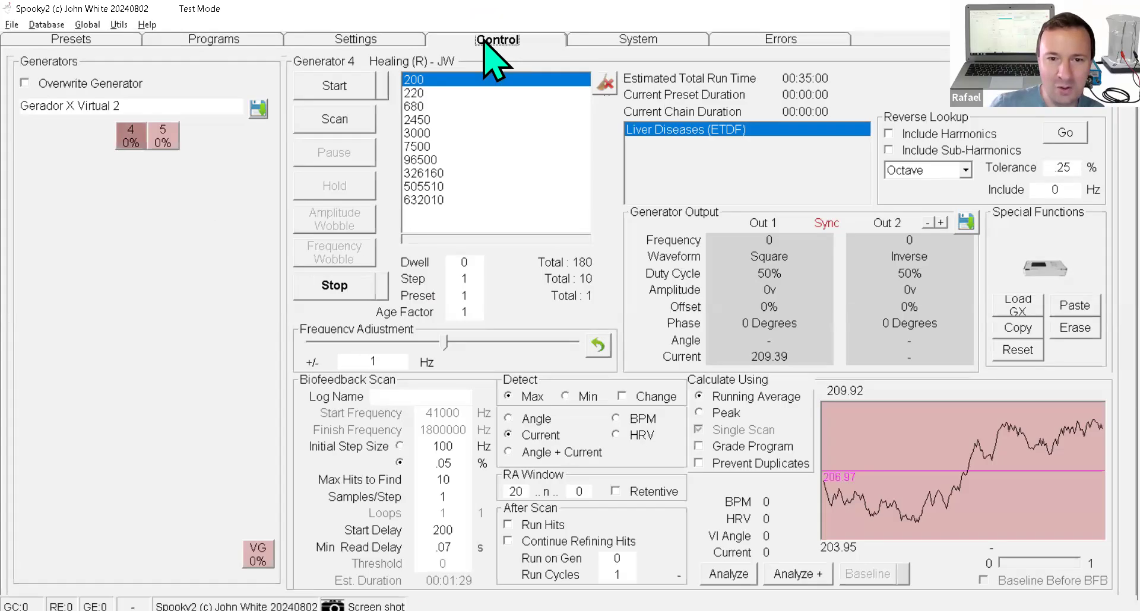
left_click(25, 84)
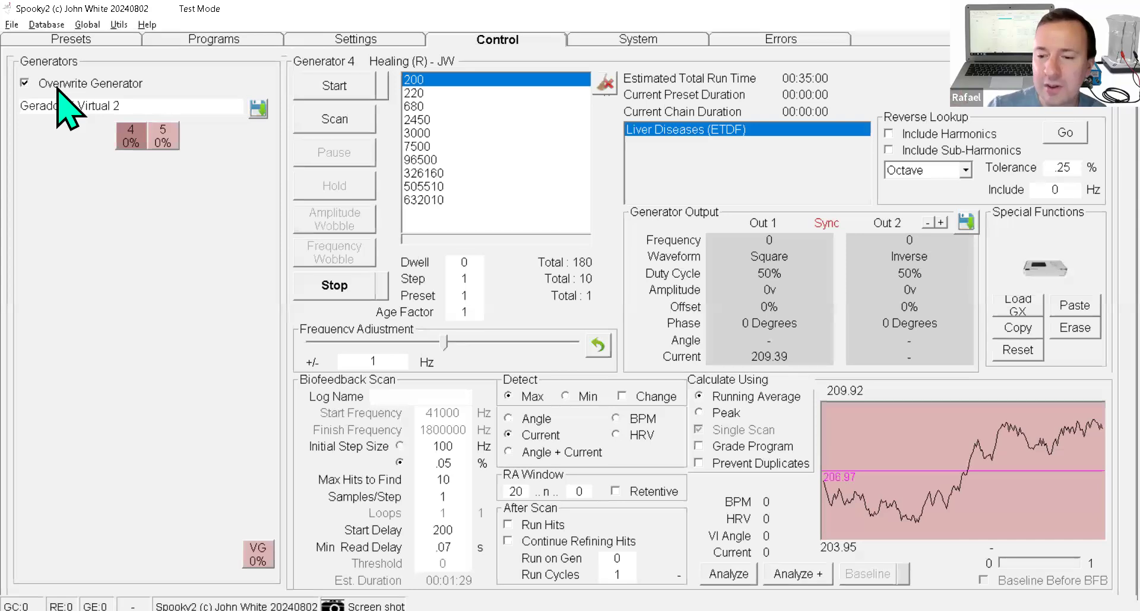
left_click(130, 135)
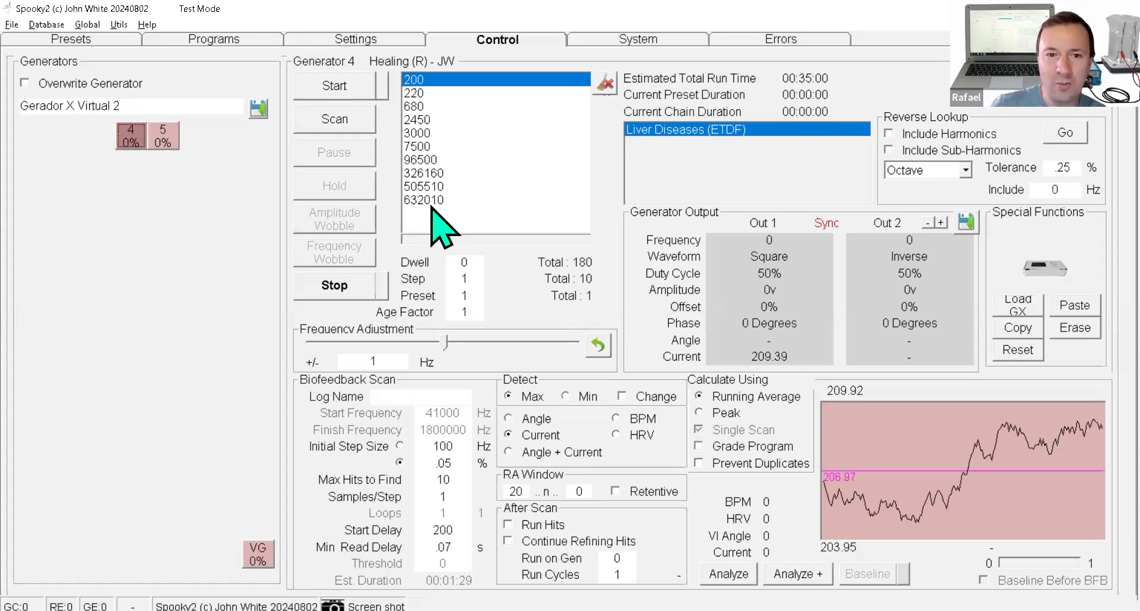
Run generator 4 briefly and stop it, set its dwell position to 172, and start it again to test the between-frequency output.
left_click(336, 87)
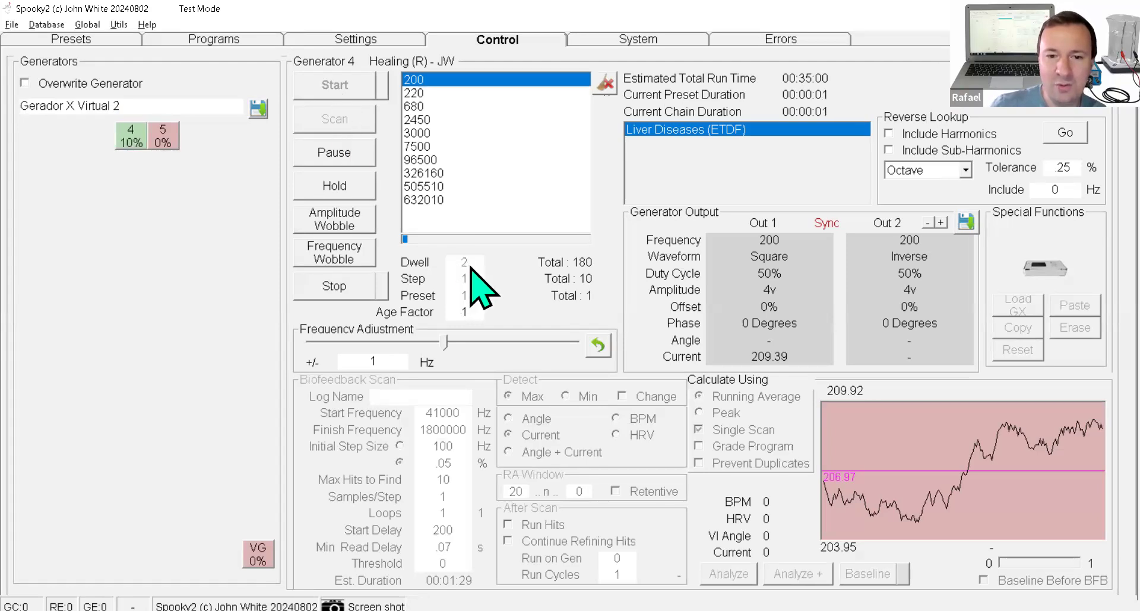
left_click(334, 286)
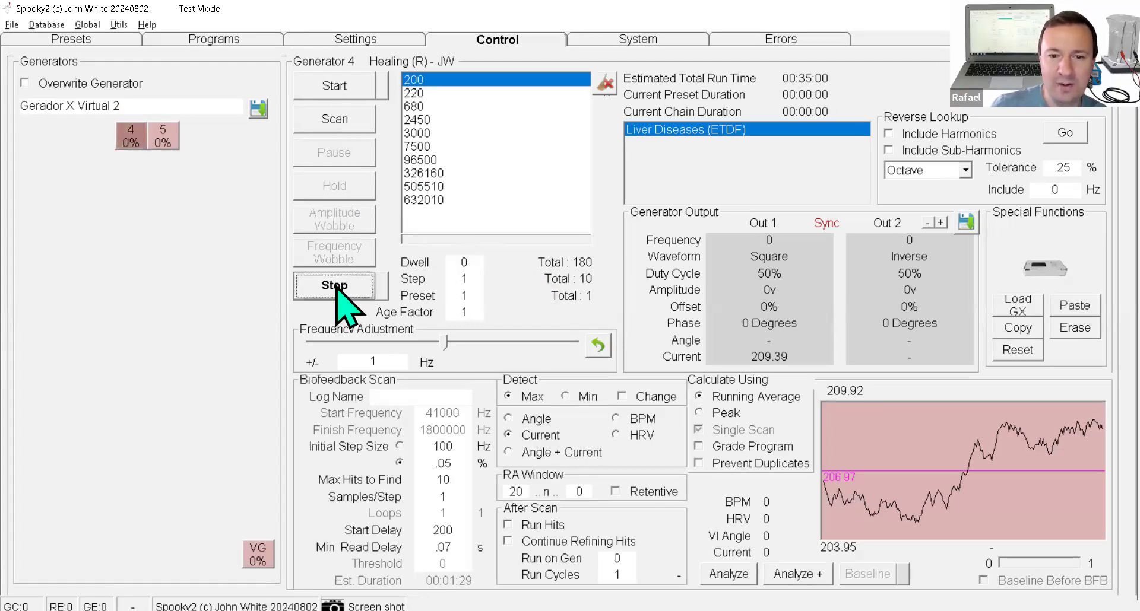
left_click(449, 260)
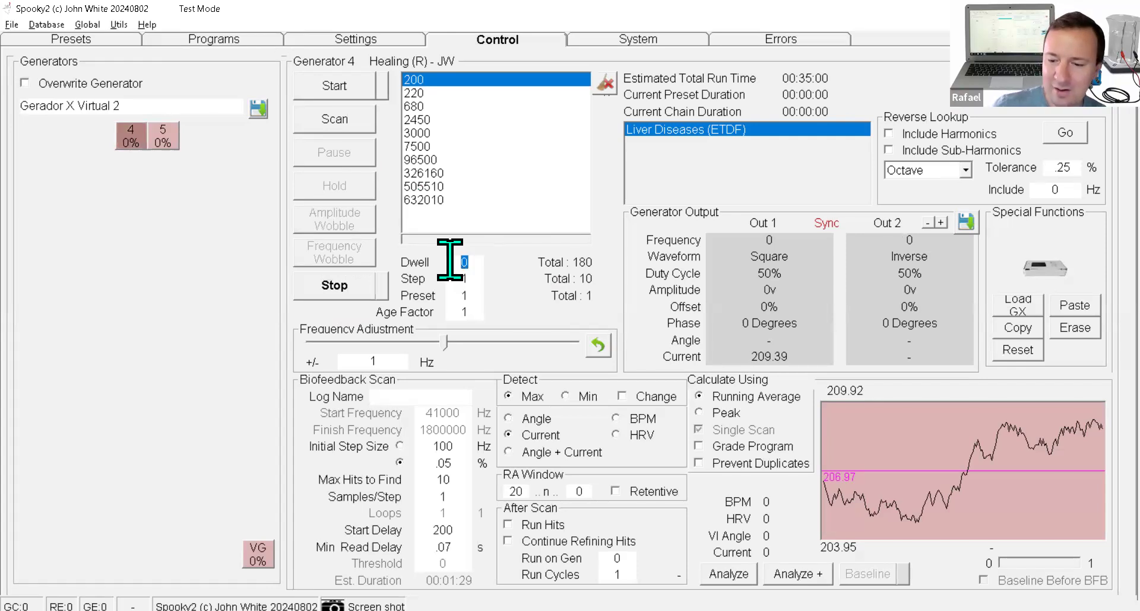
type("172")
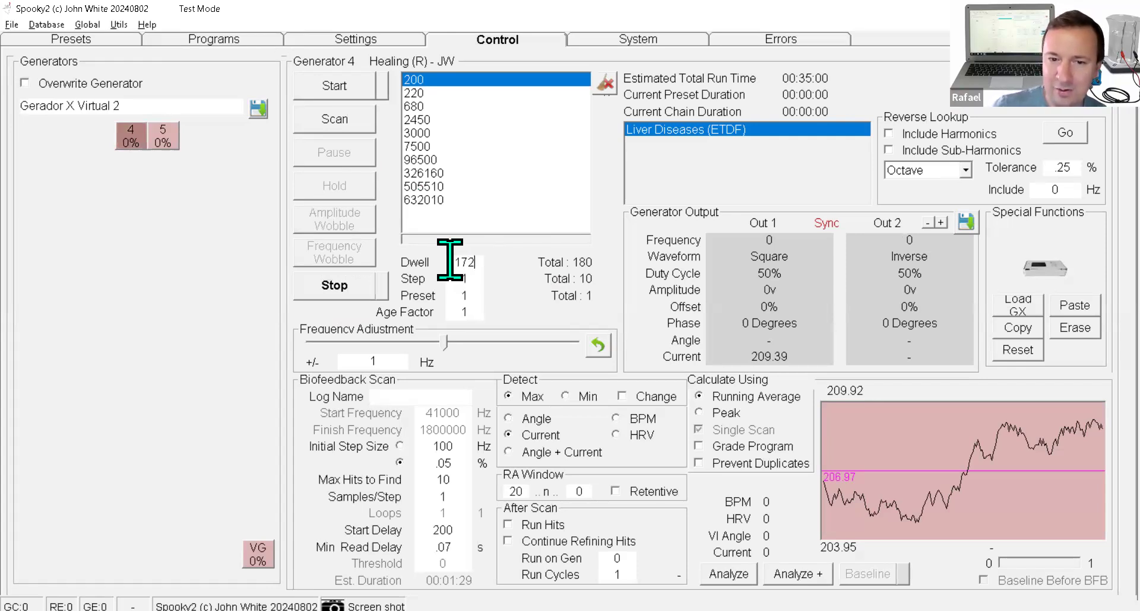
left_click(346, 92)
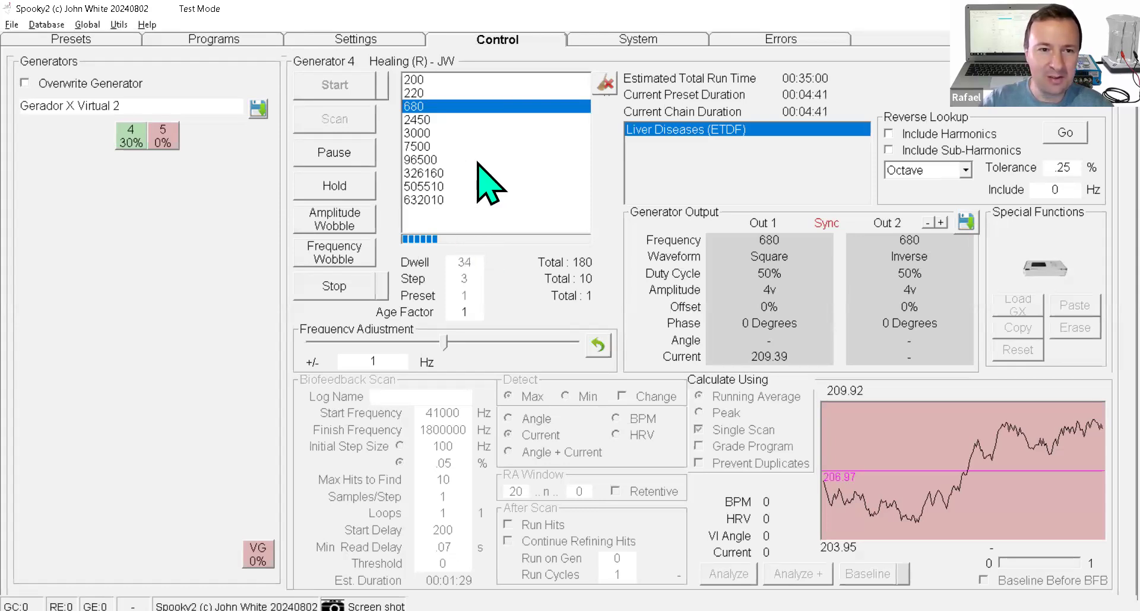
left_click(224, 37)
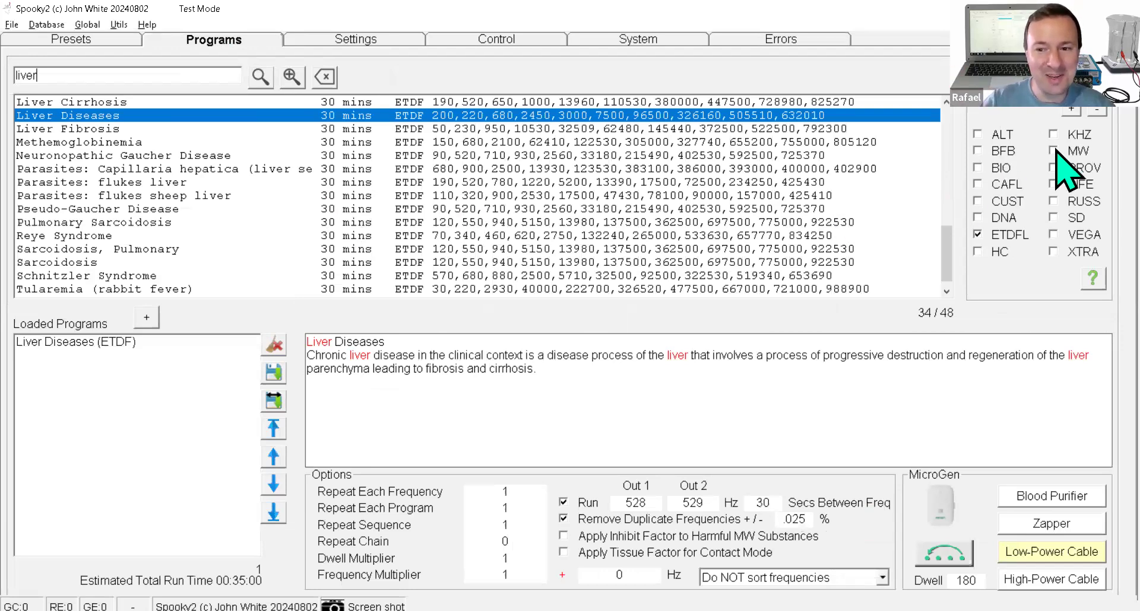
left_click(300, 39)
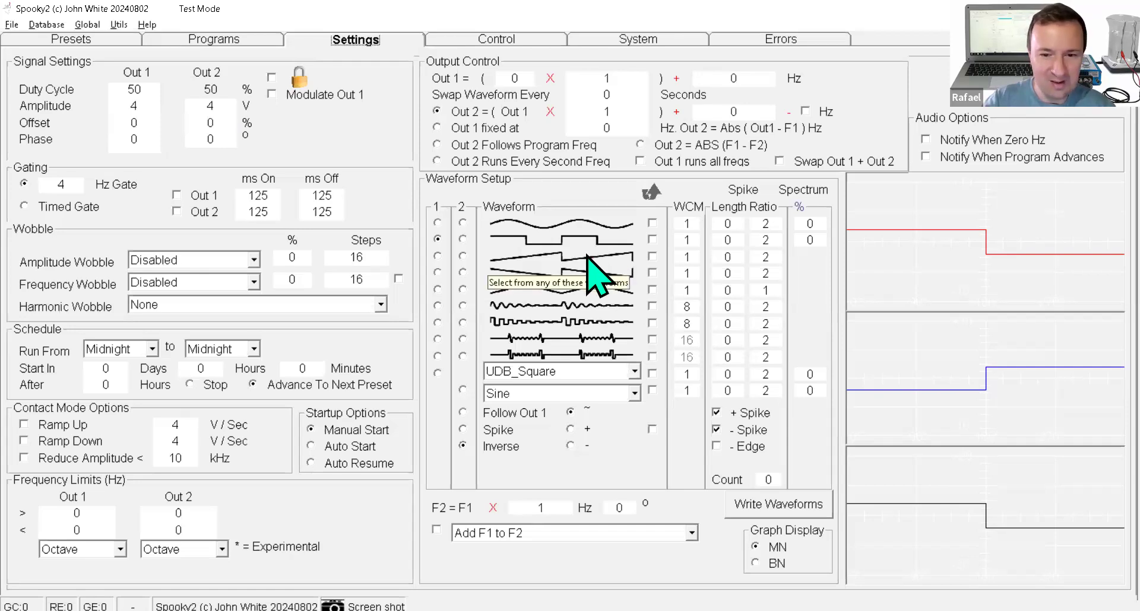
left_click(221, 40)
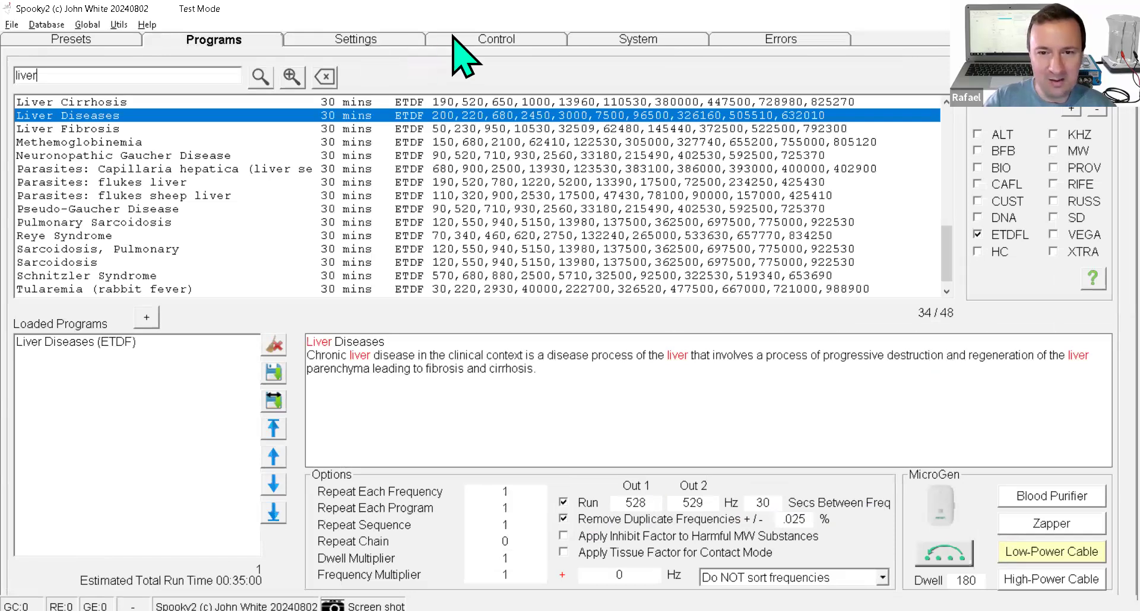
left_click(475, 40)
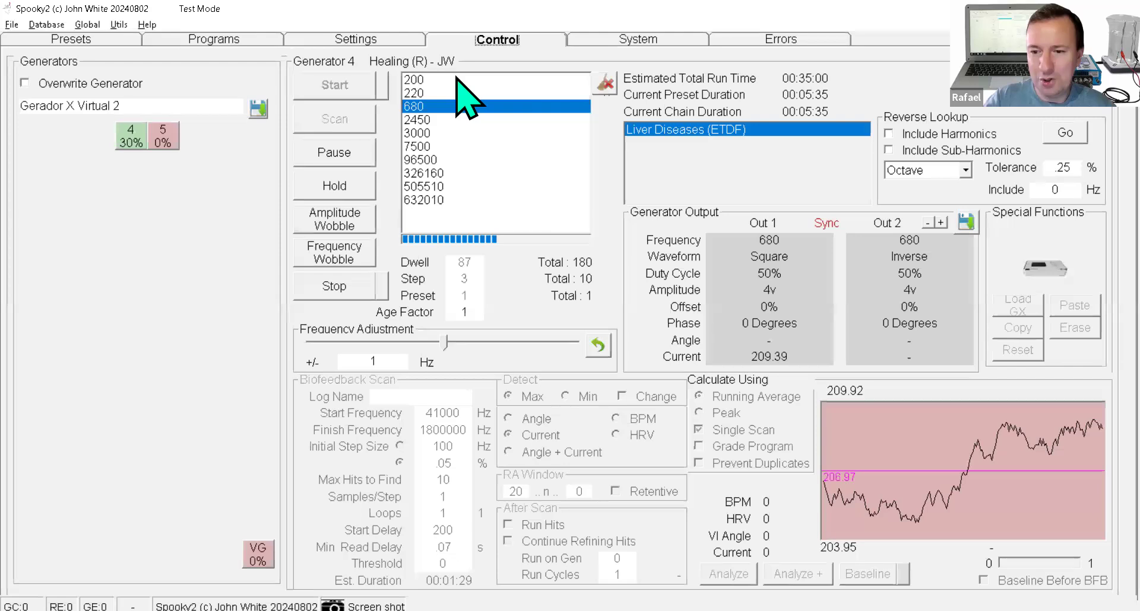